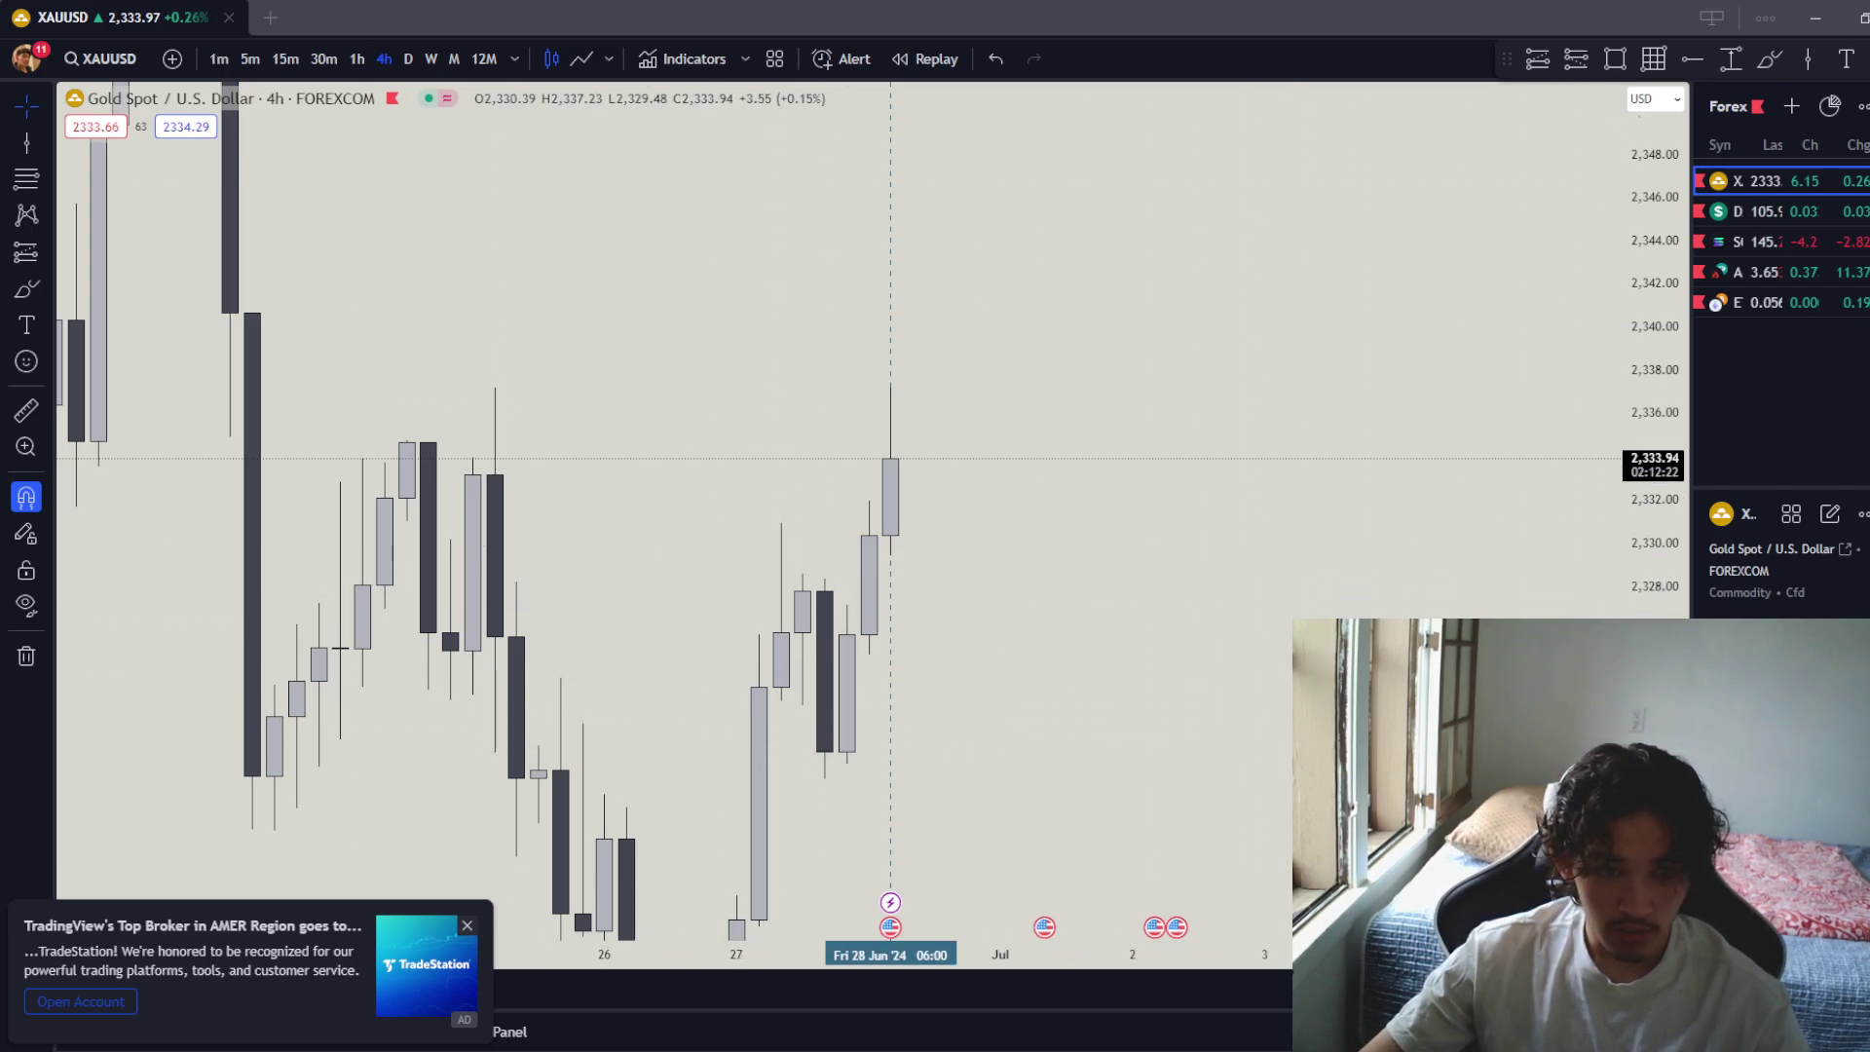
Compare the 1-hour and 4-hour gold charts and examine the recent 4-hour price swings and highs.
left_click(352, 59)
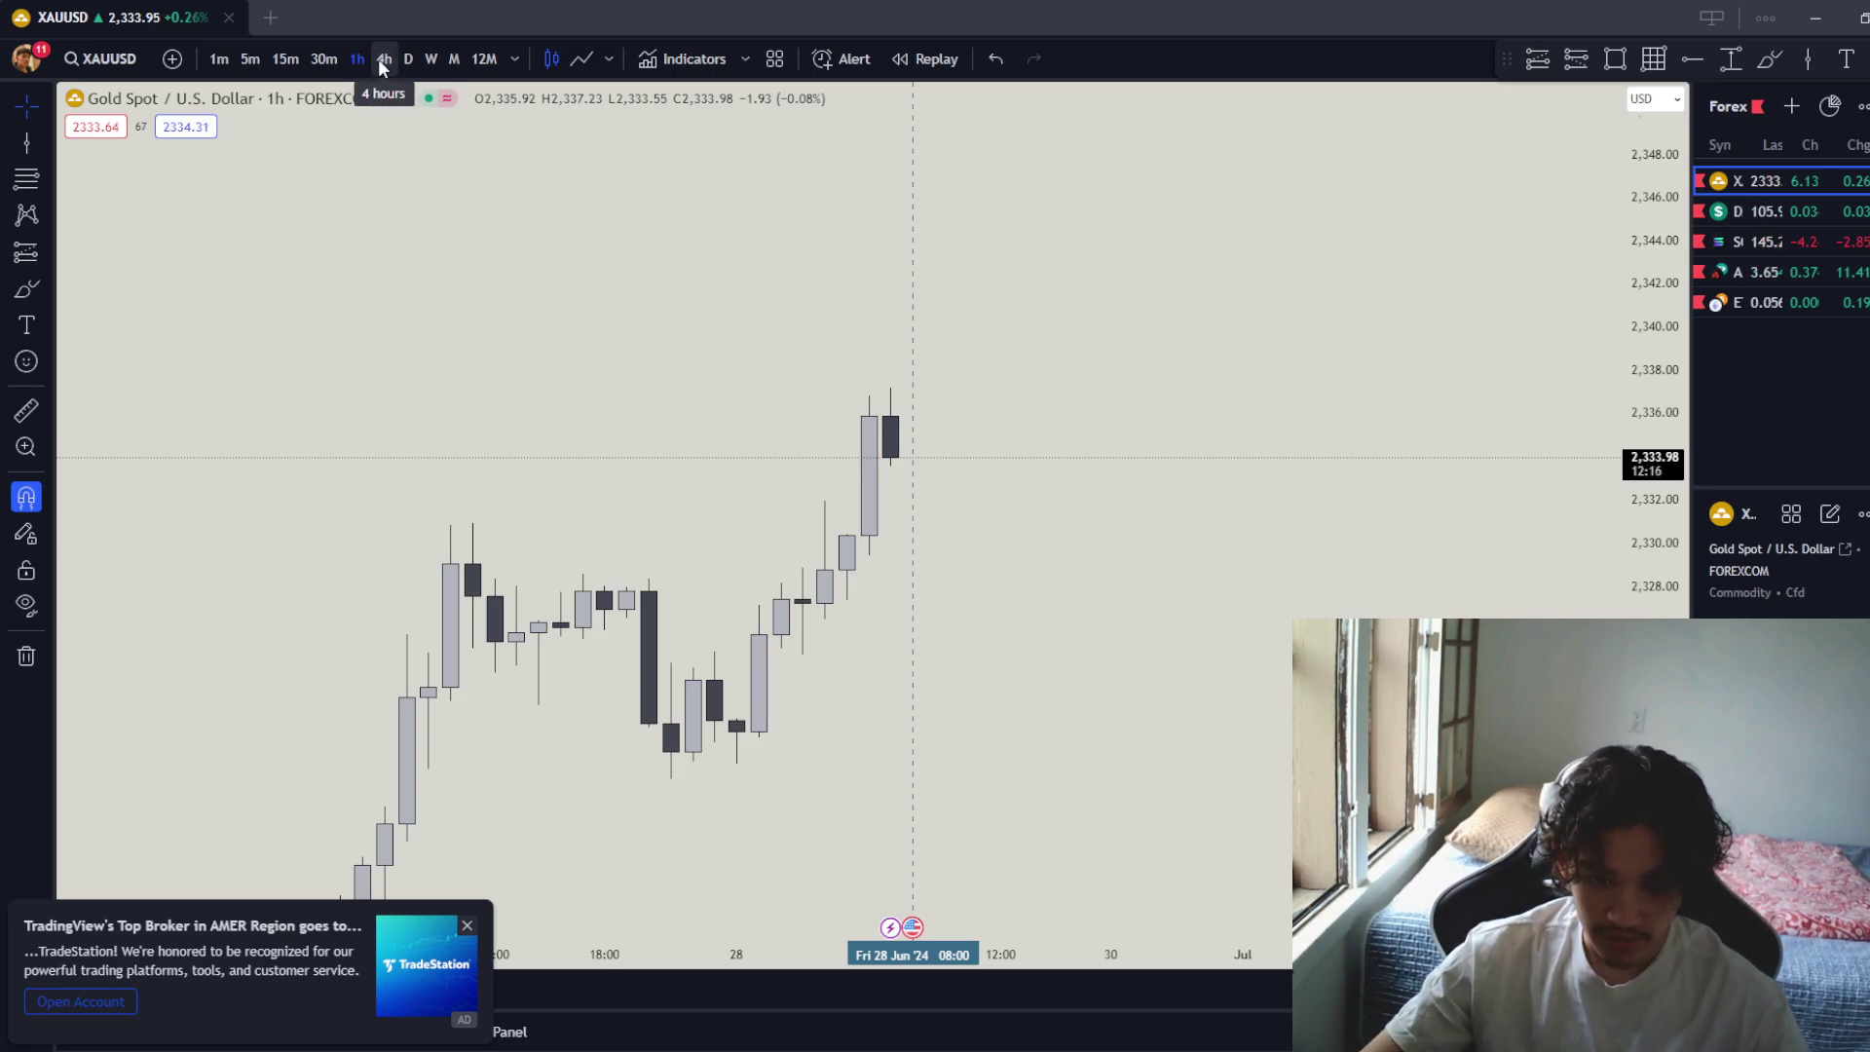
left_click(380, 60)
left_click_drag(1095, 377, 1218, 123)
left_click_drag(1649, 330, 1649, 537)
left_click_drag(1190, 958, 1337, 958)
left_click_drag(1427, 749, 1407, 764)
left_click_drag(1203, 765, 1035, 884)
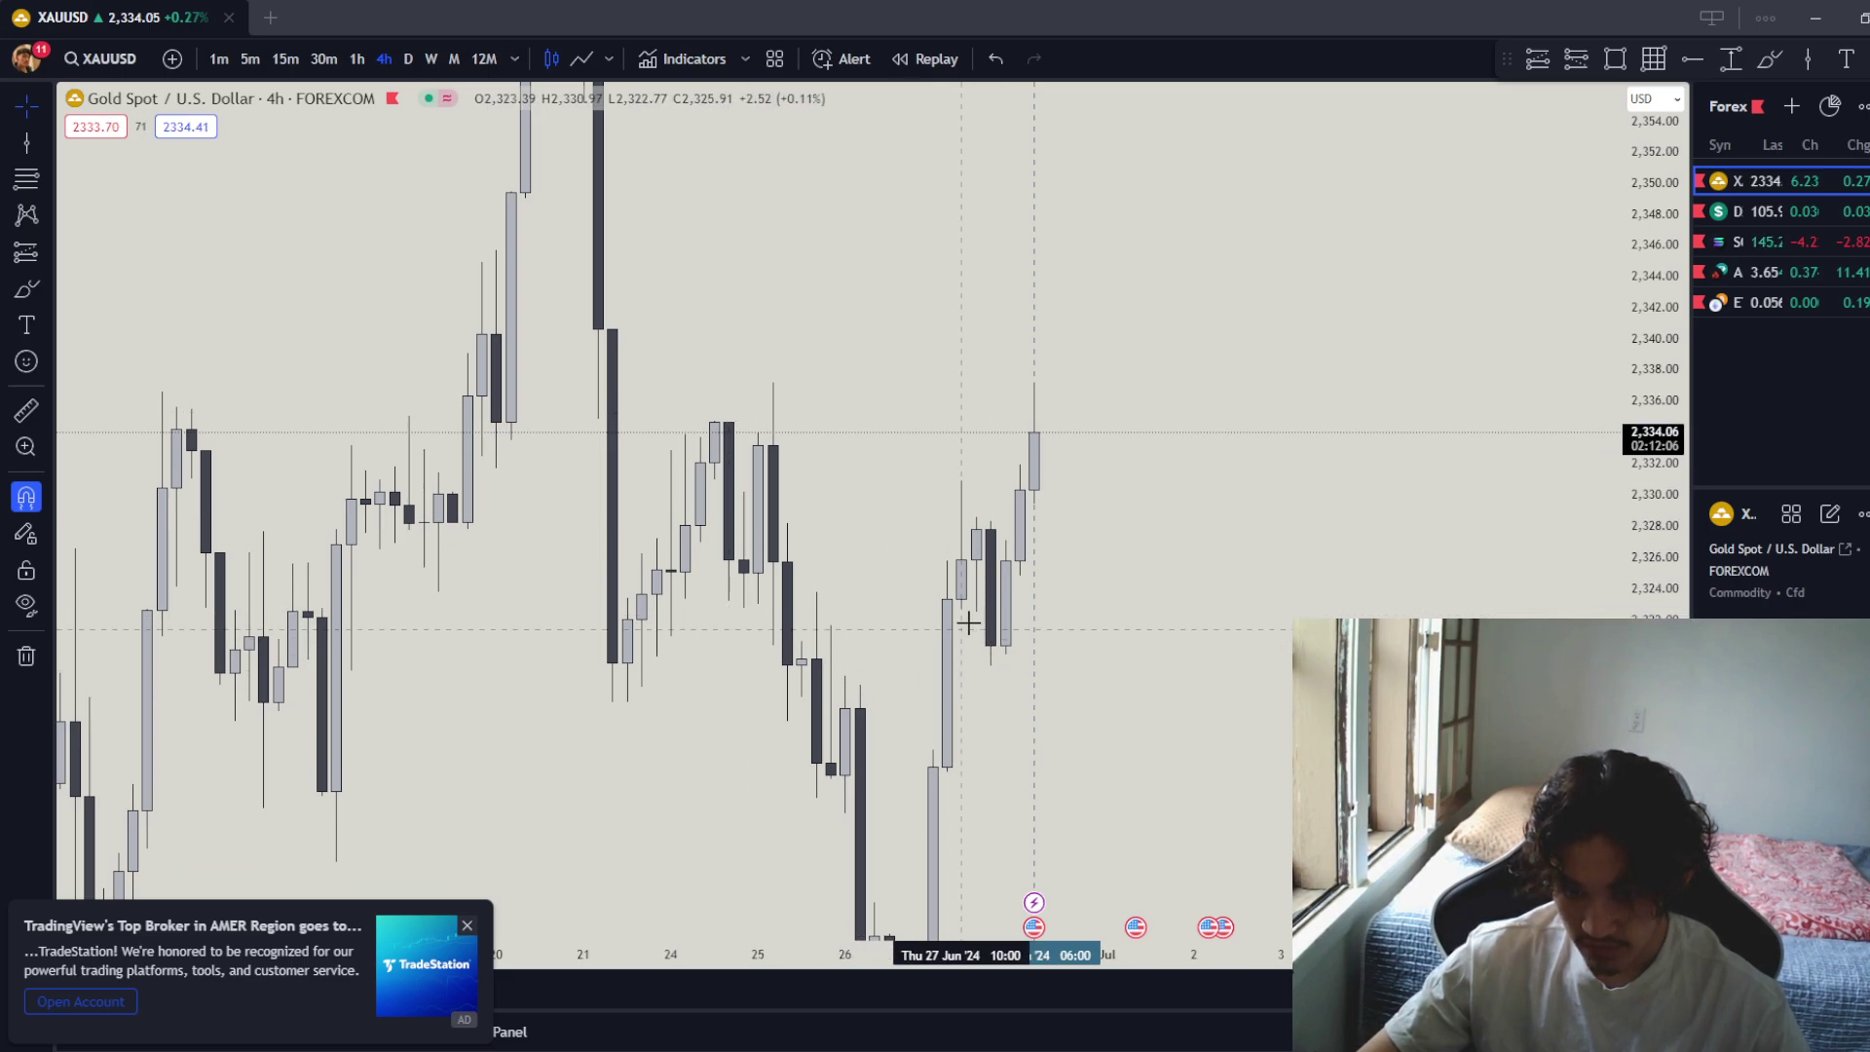
left_click_drag(890, 479, 855, 563)
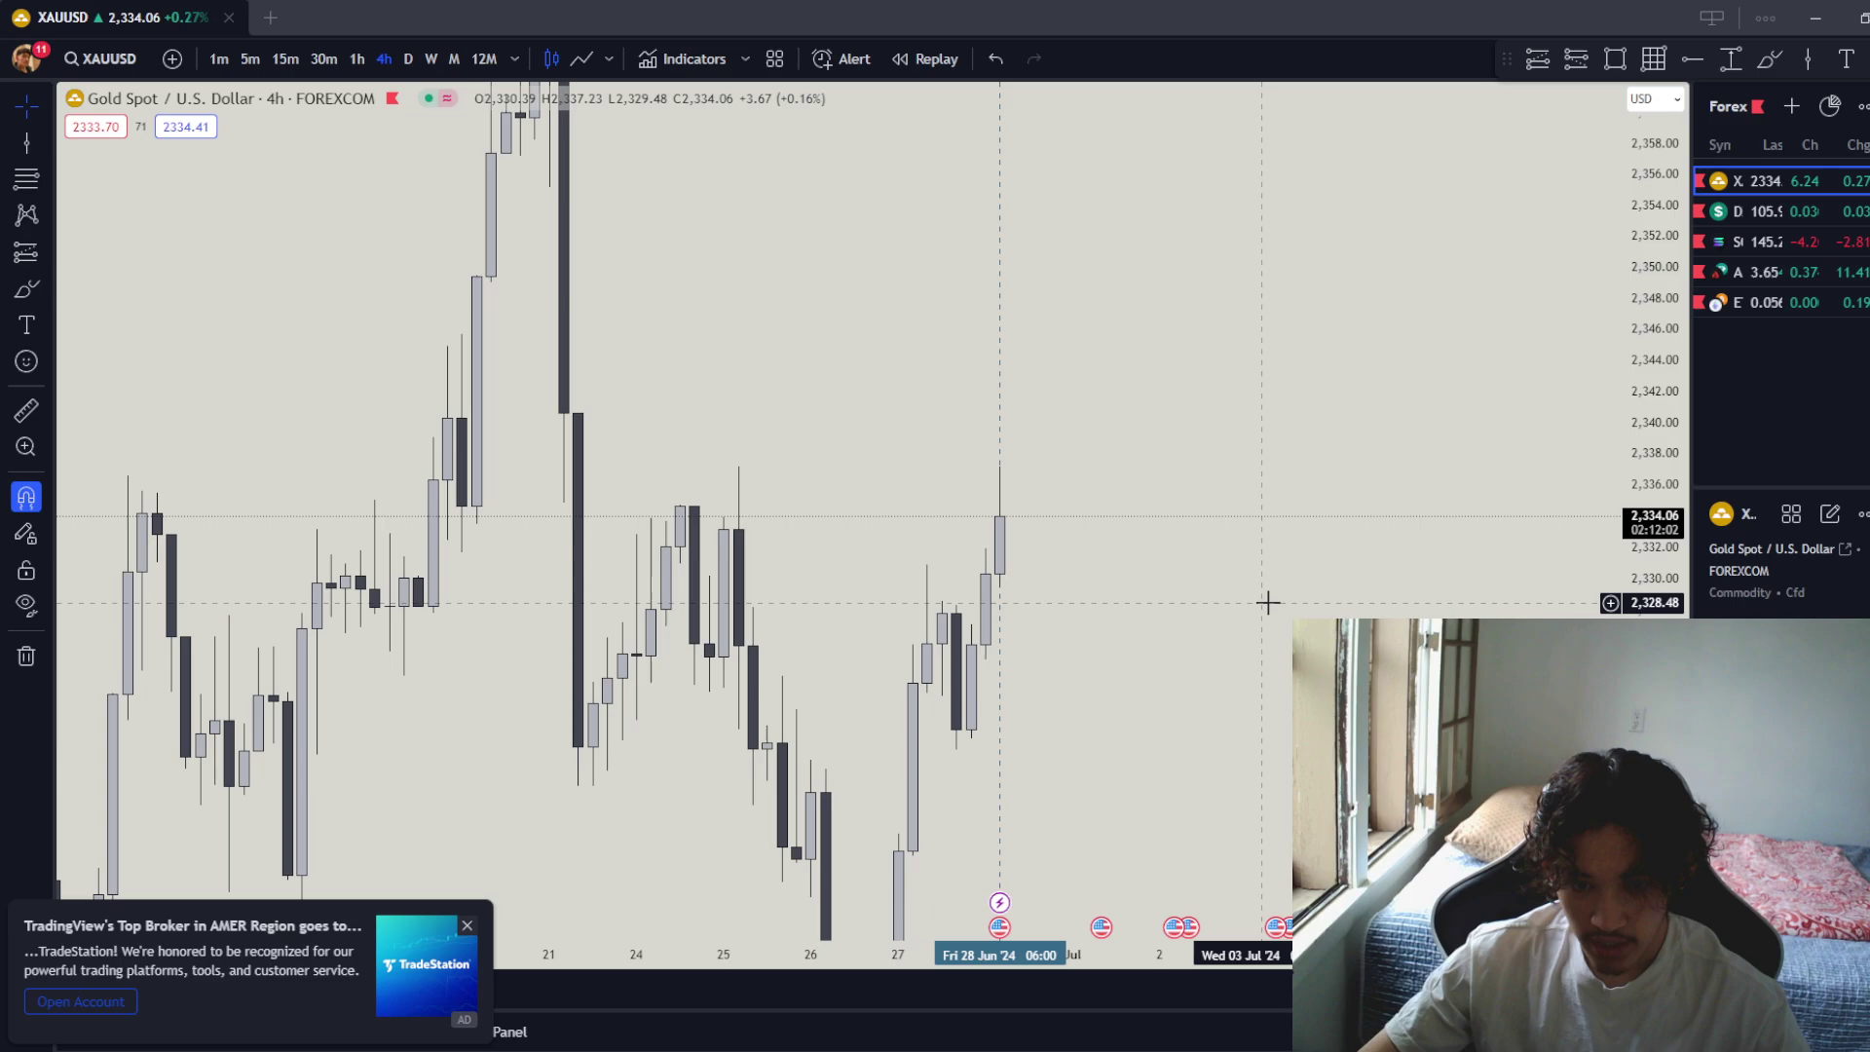
left_click_drag(1264, 600, 1213, 625)
Draw a horizontal ray from the 25 June swing high at 2,337.20 and apply the BuySide Liquidity template to it.
left_click(1692, 64)
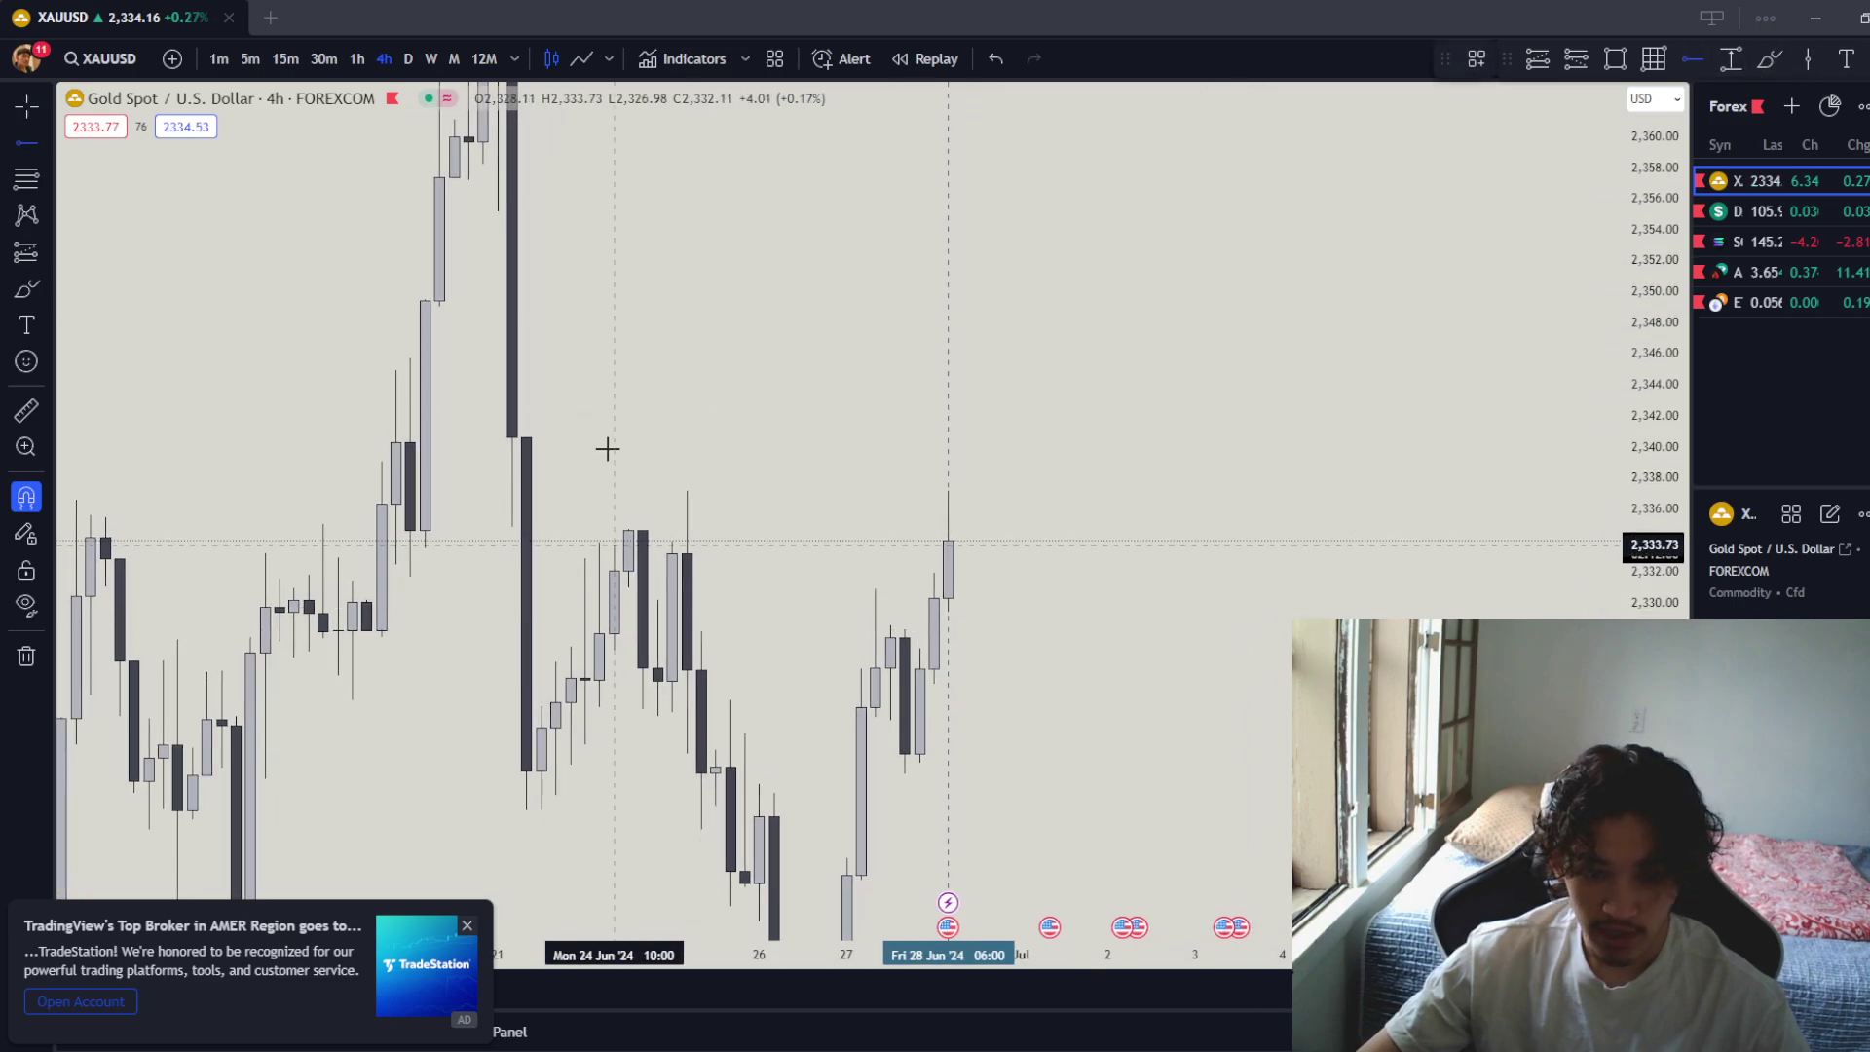
left_click(686, 491)
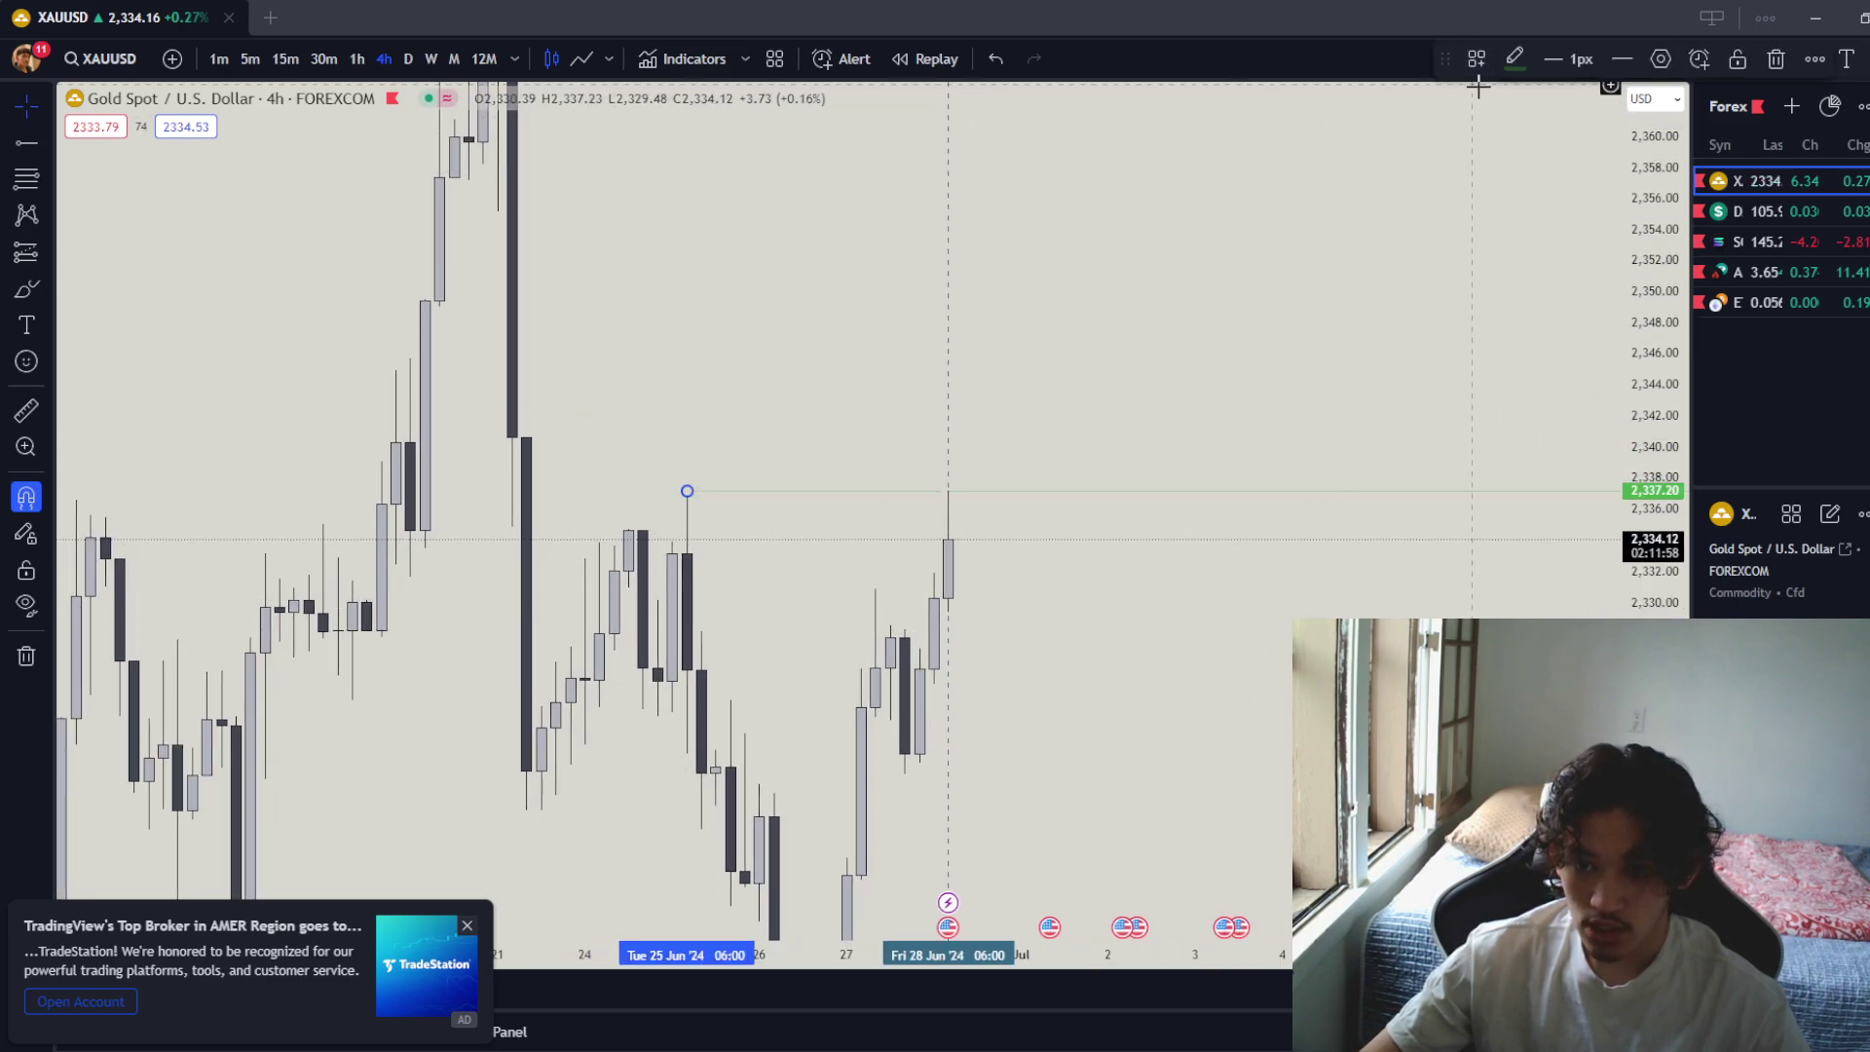
left_click(1476, 61)
left_click(1499, 179)
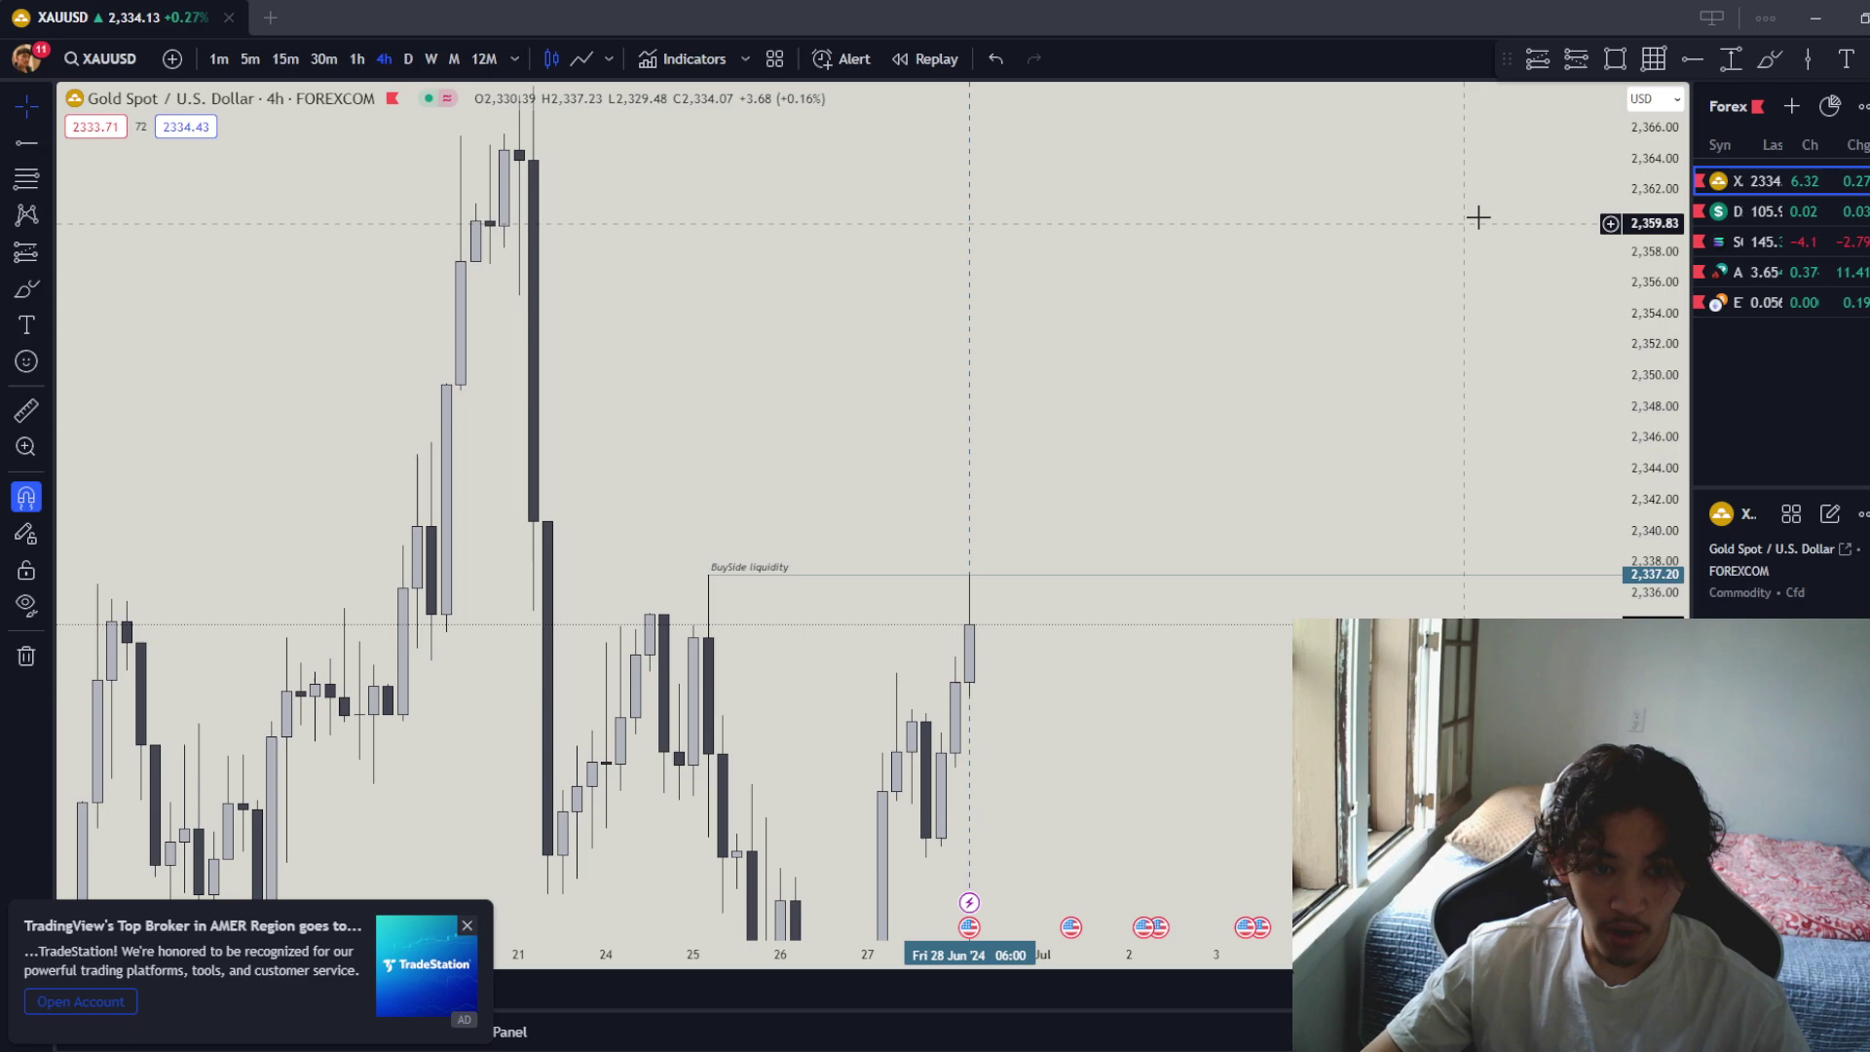
Draw a horizontal ray from the 21 June sell-off candle at 2,340.68 and apply the Fair Value Gap template to it.
left_click(547, 477)
left_click(1477, 58)
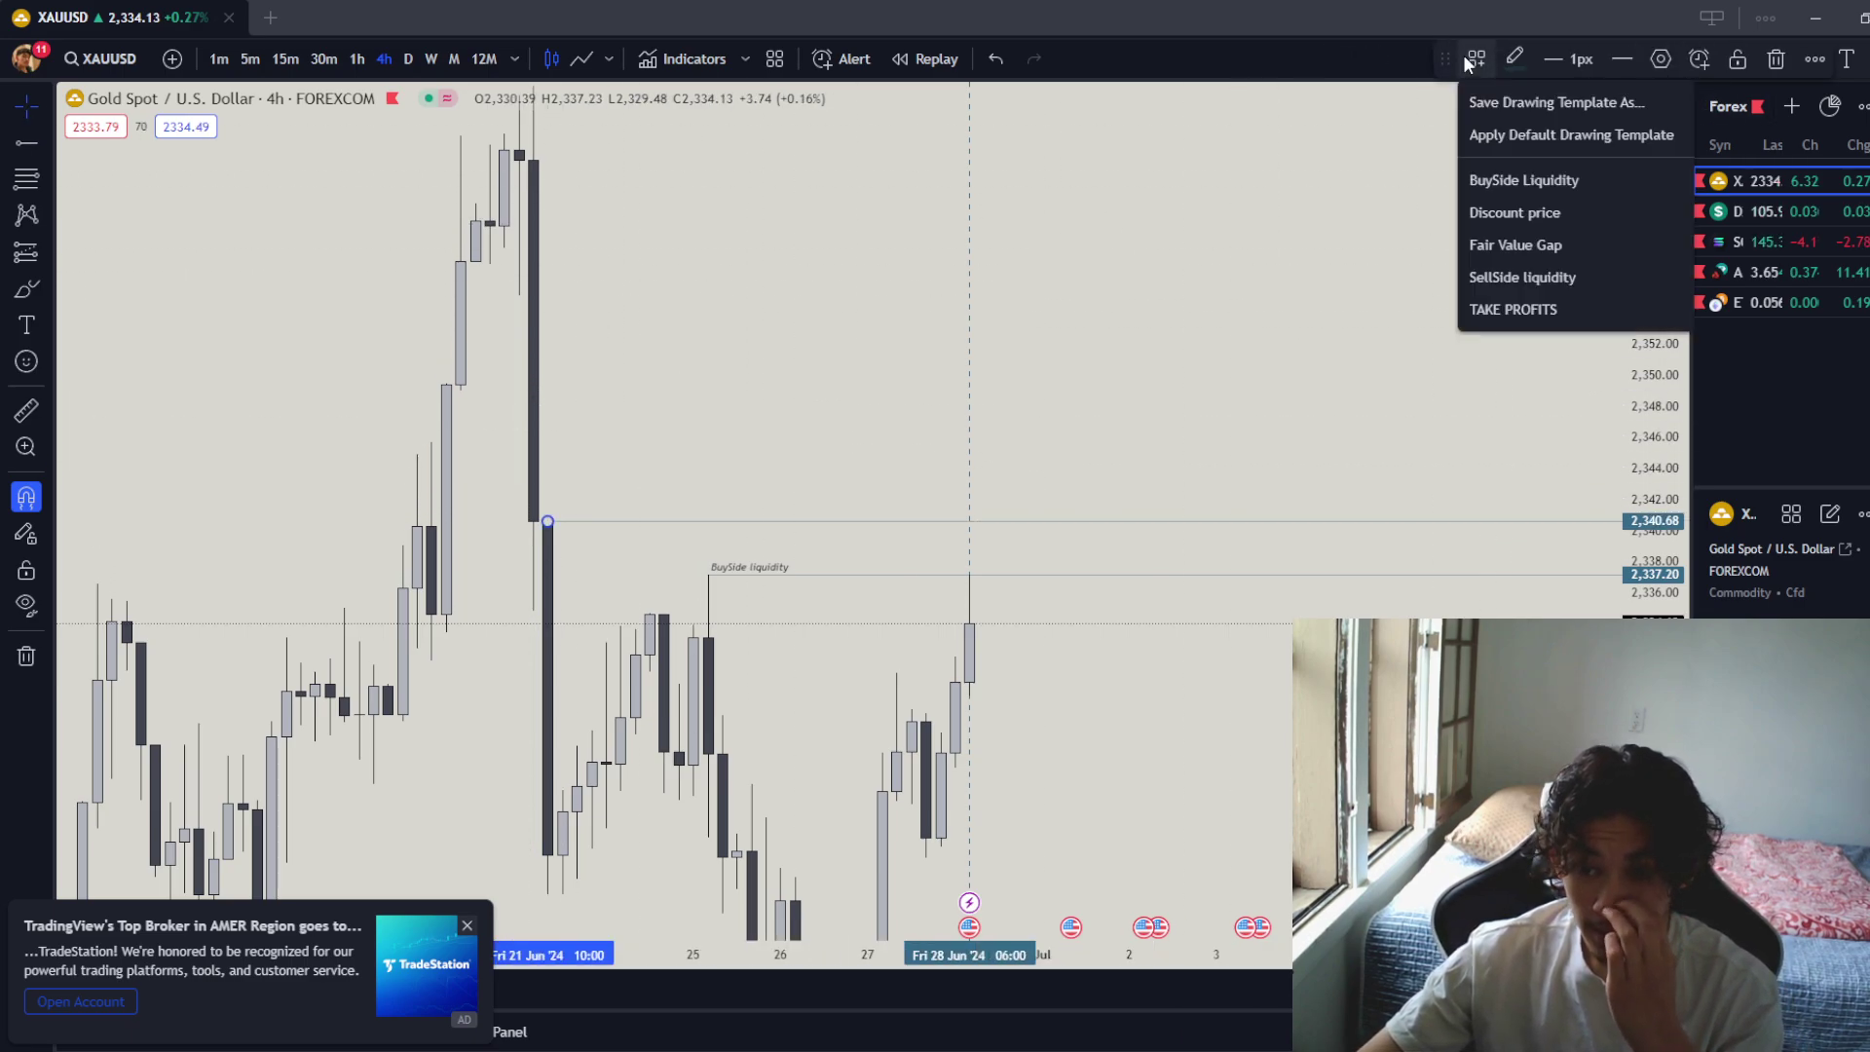
left_click(1514, 245)
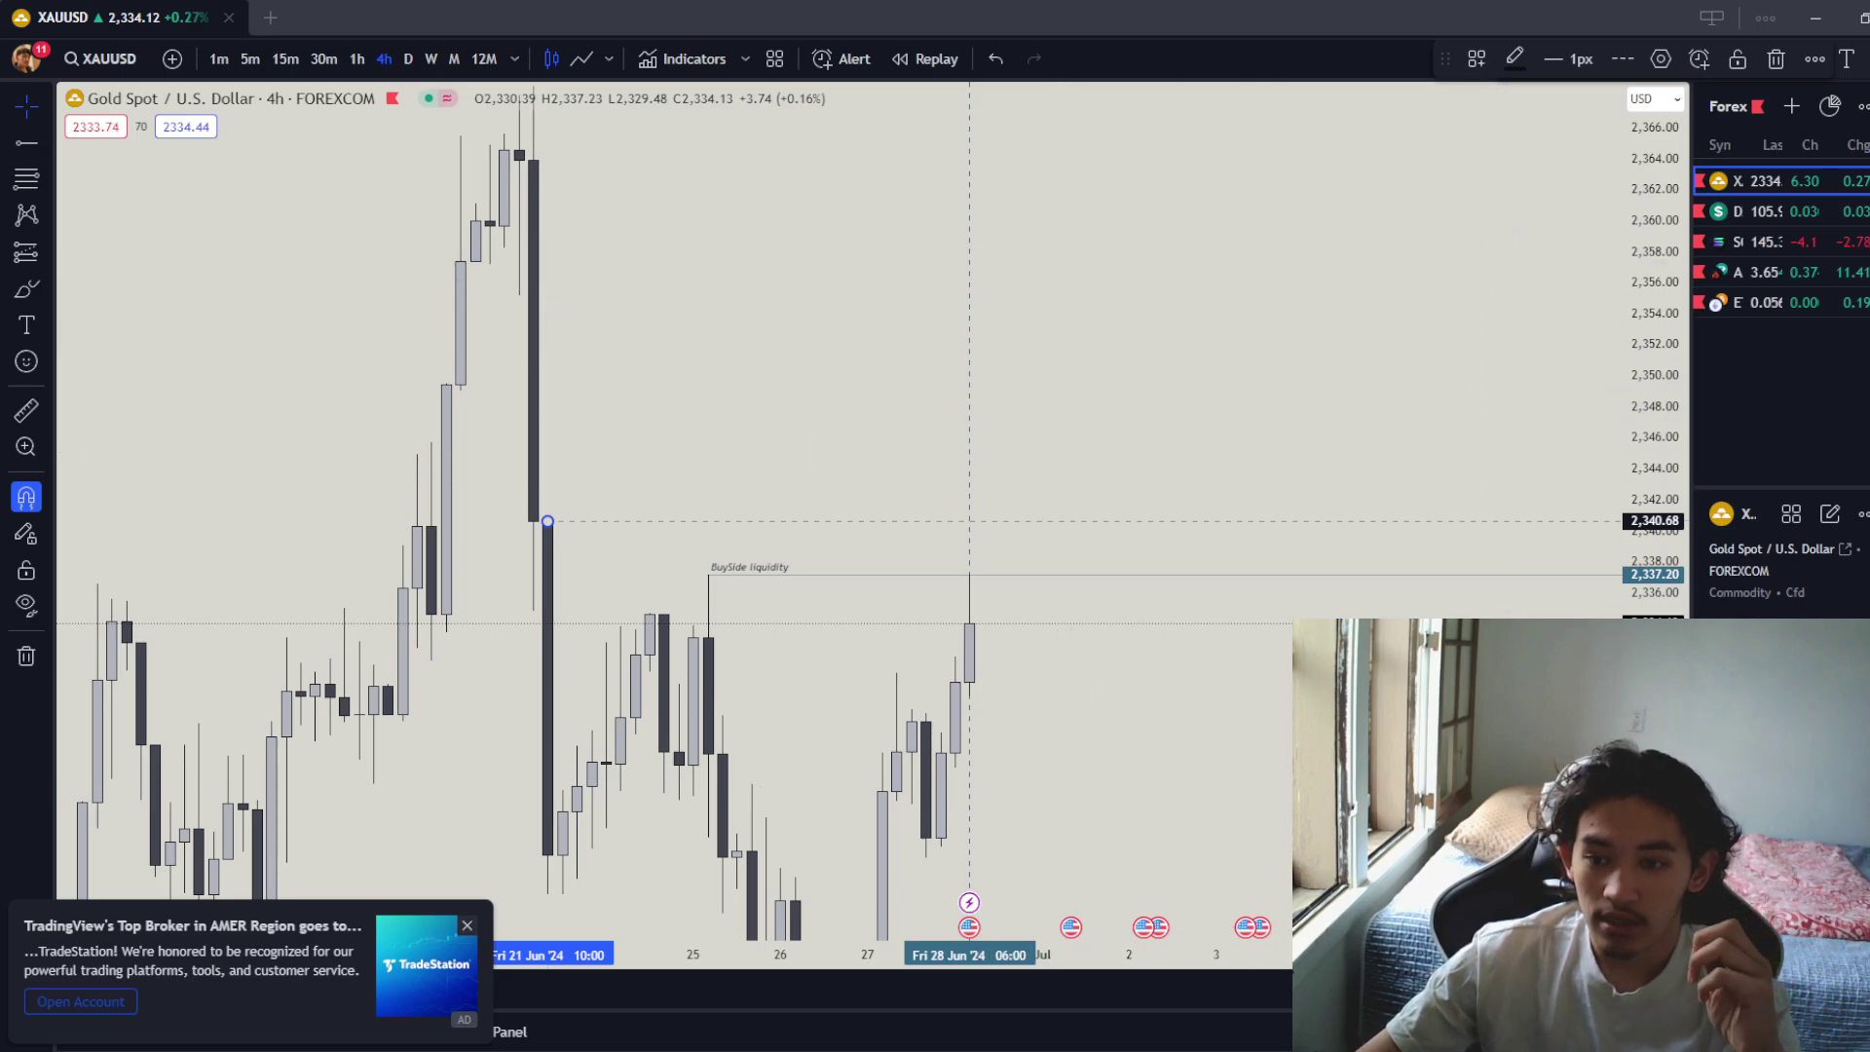
Draw a rectangle zone from the bearish 4-hour candle of 27 June 18:00, spanning its high at 2,328.38 to its low at 2,319.15.
left_click_drag(1653, 784, 1534, 7)
mouse_move(1176, 933)
left_mouse_down()
mouse_move(1160, 730)
mouse_move(1081, 745)
left_mouse_up()
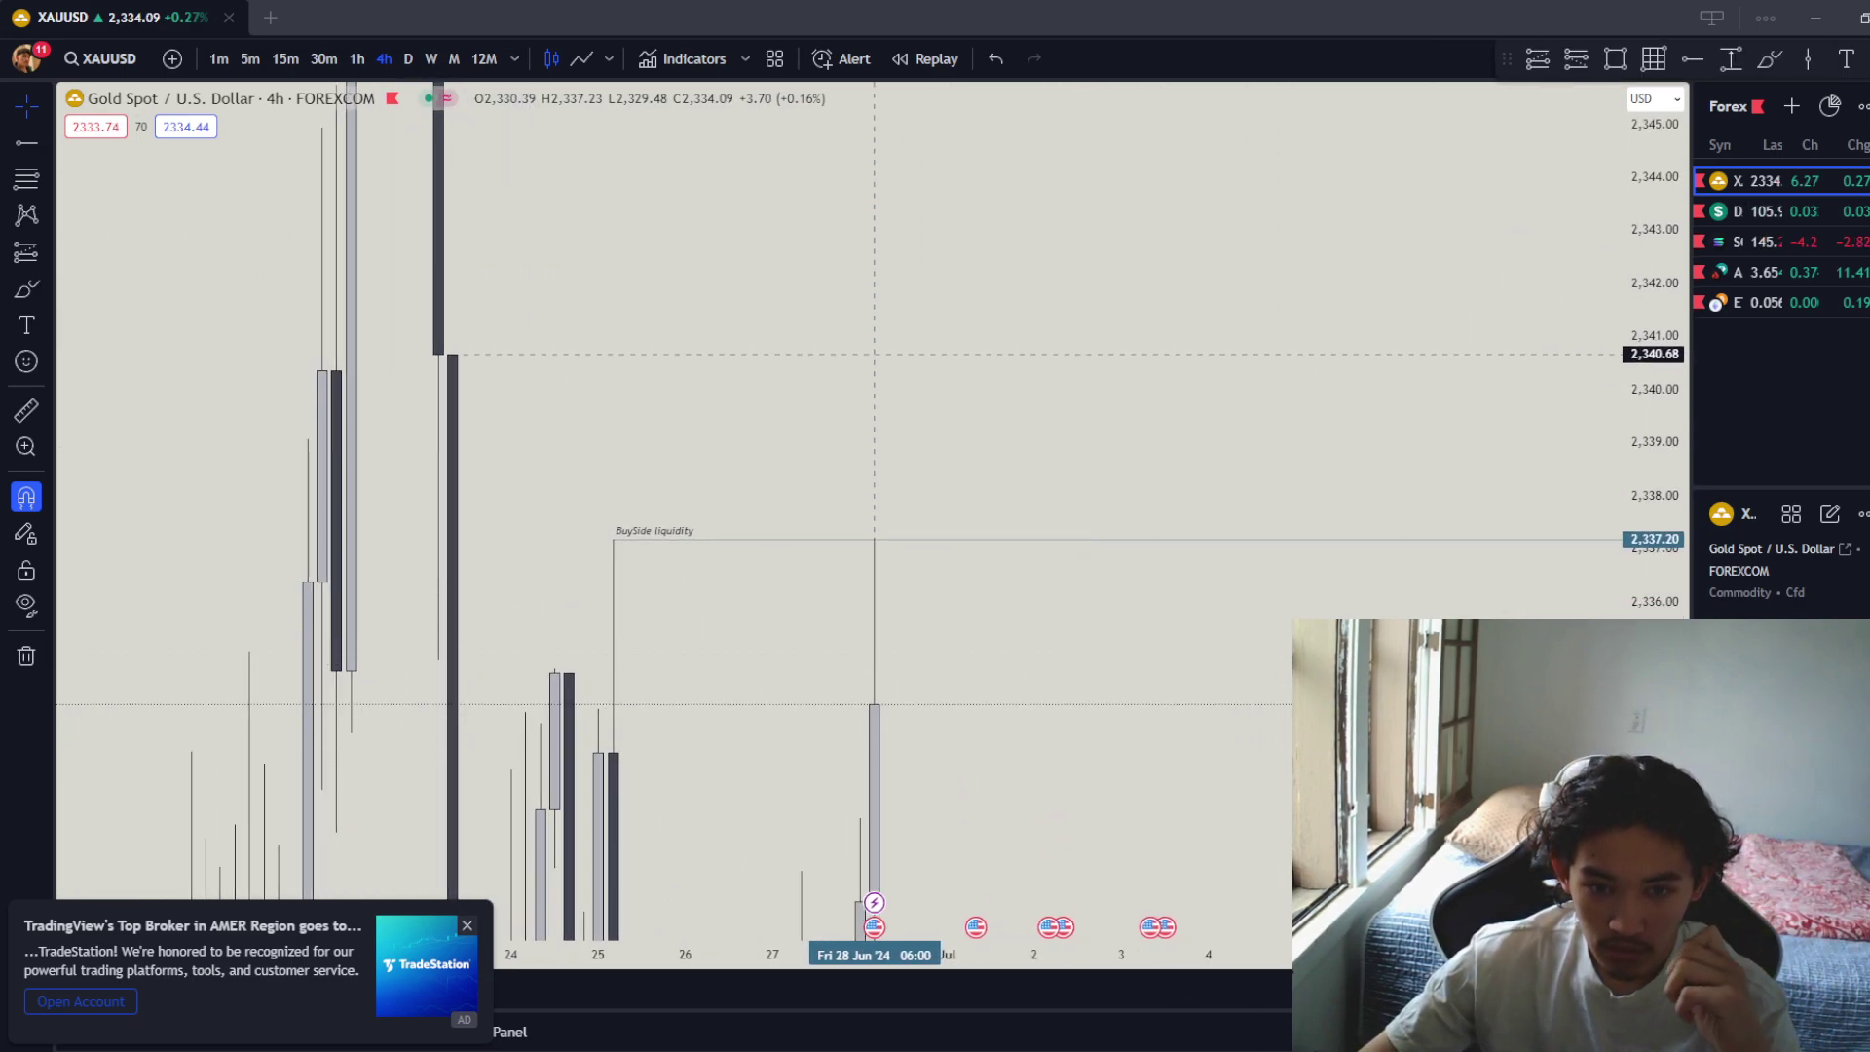
left_click_drag(1653, 686, 1636, 871)
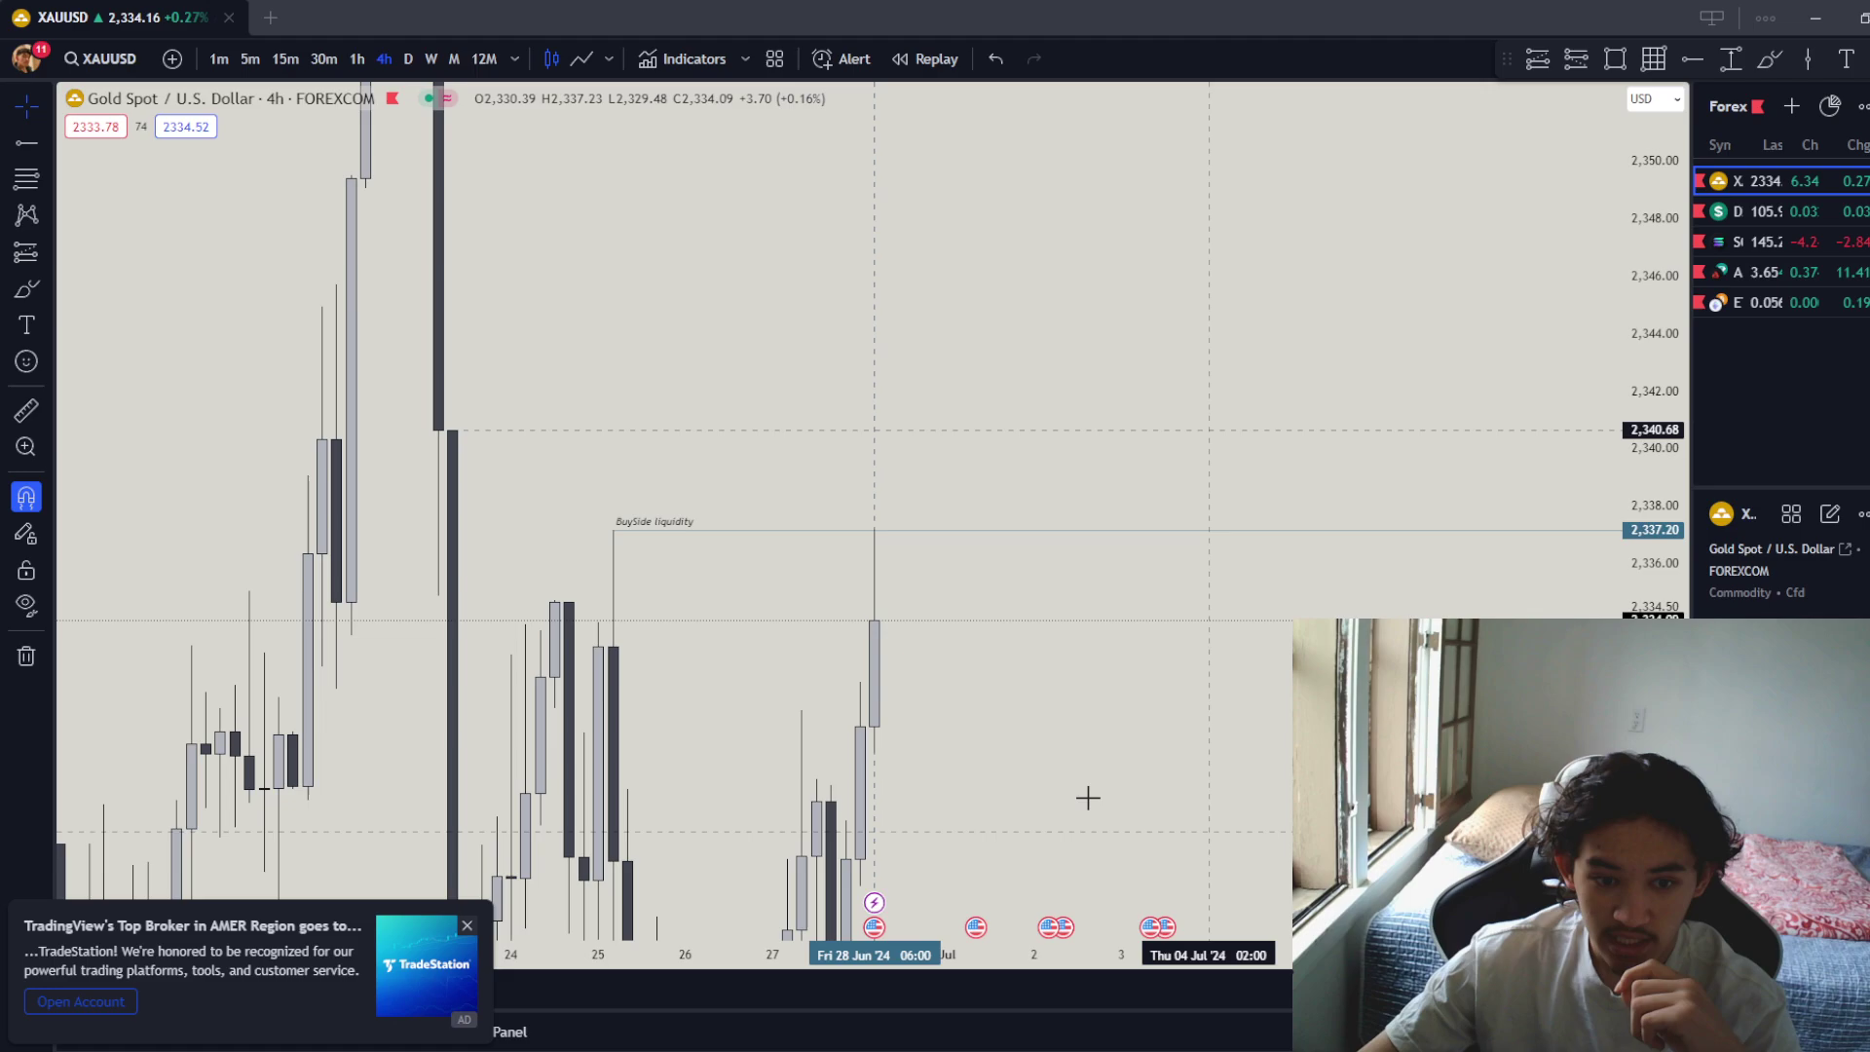
left_click_drag(1086, 710, 1093, 609)
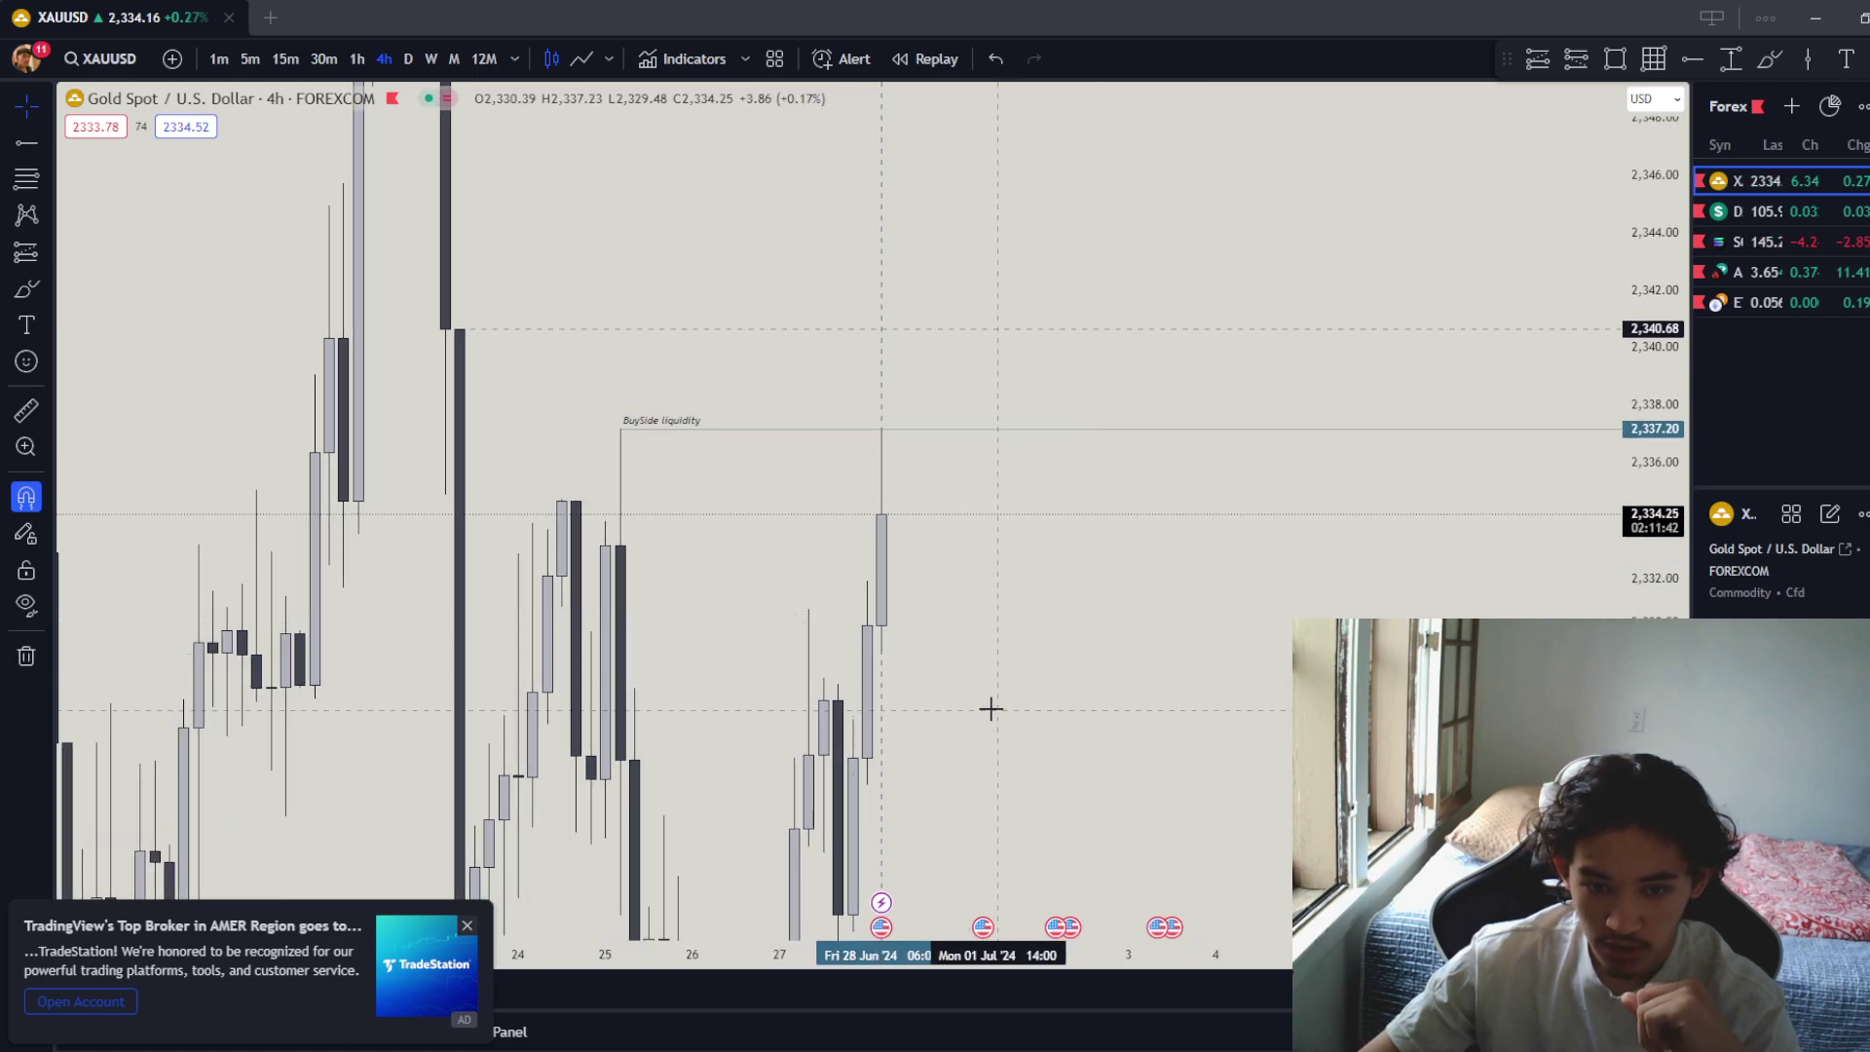
left_click_drag(1167, 722, 1200, 485)
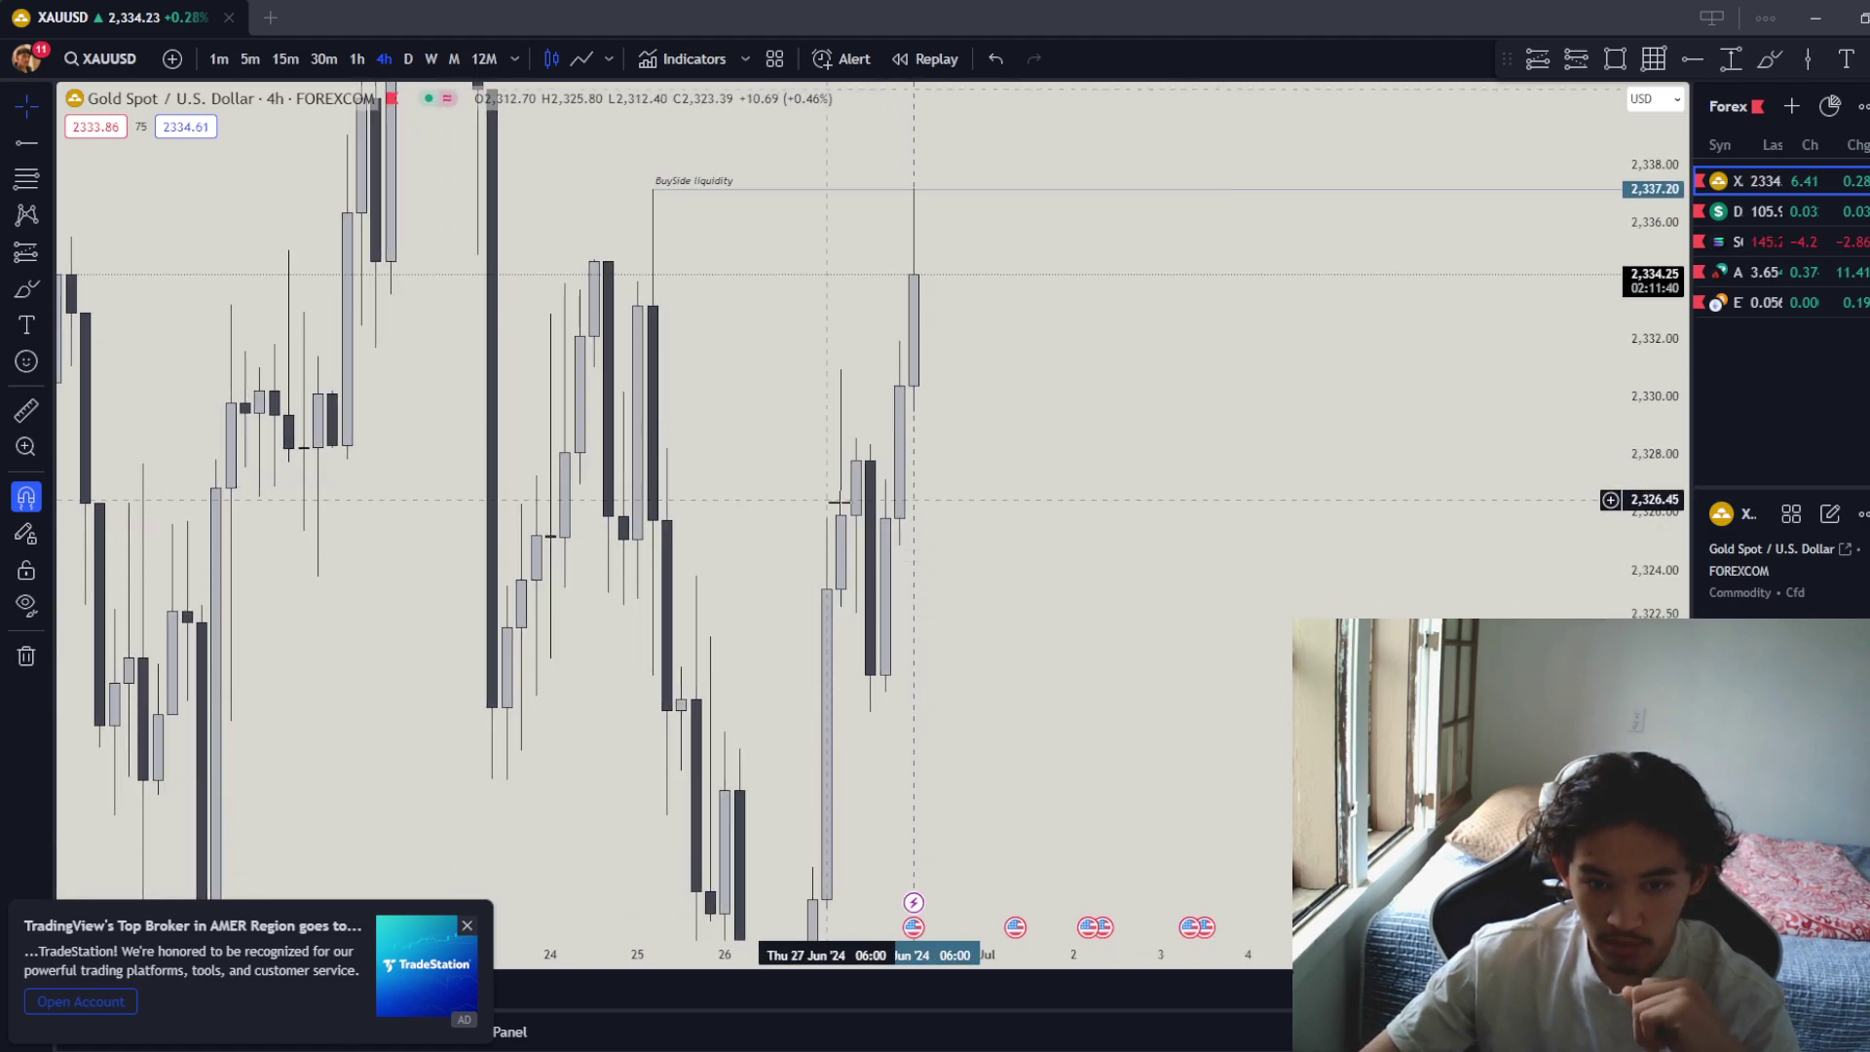
left_click(1618, 59)
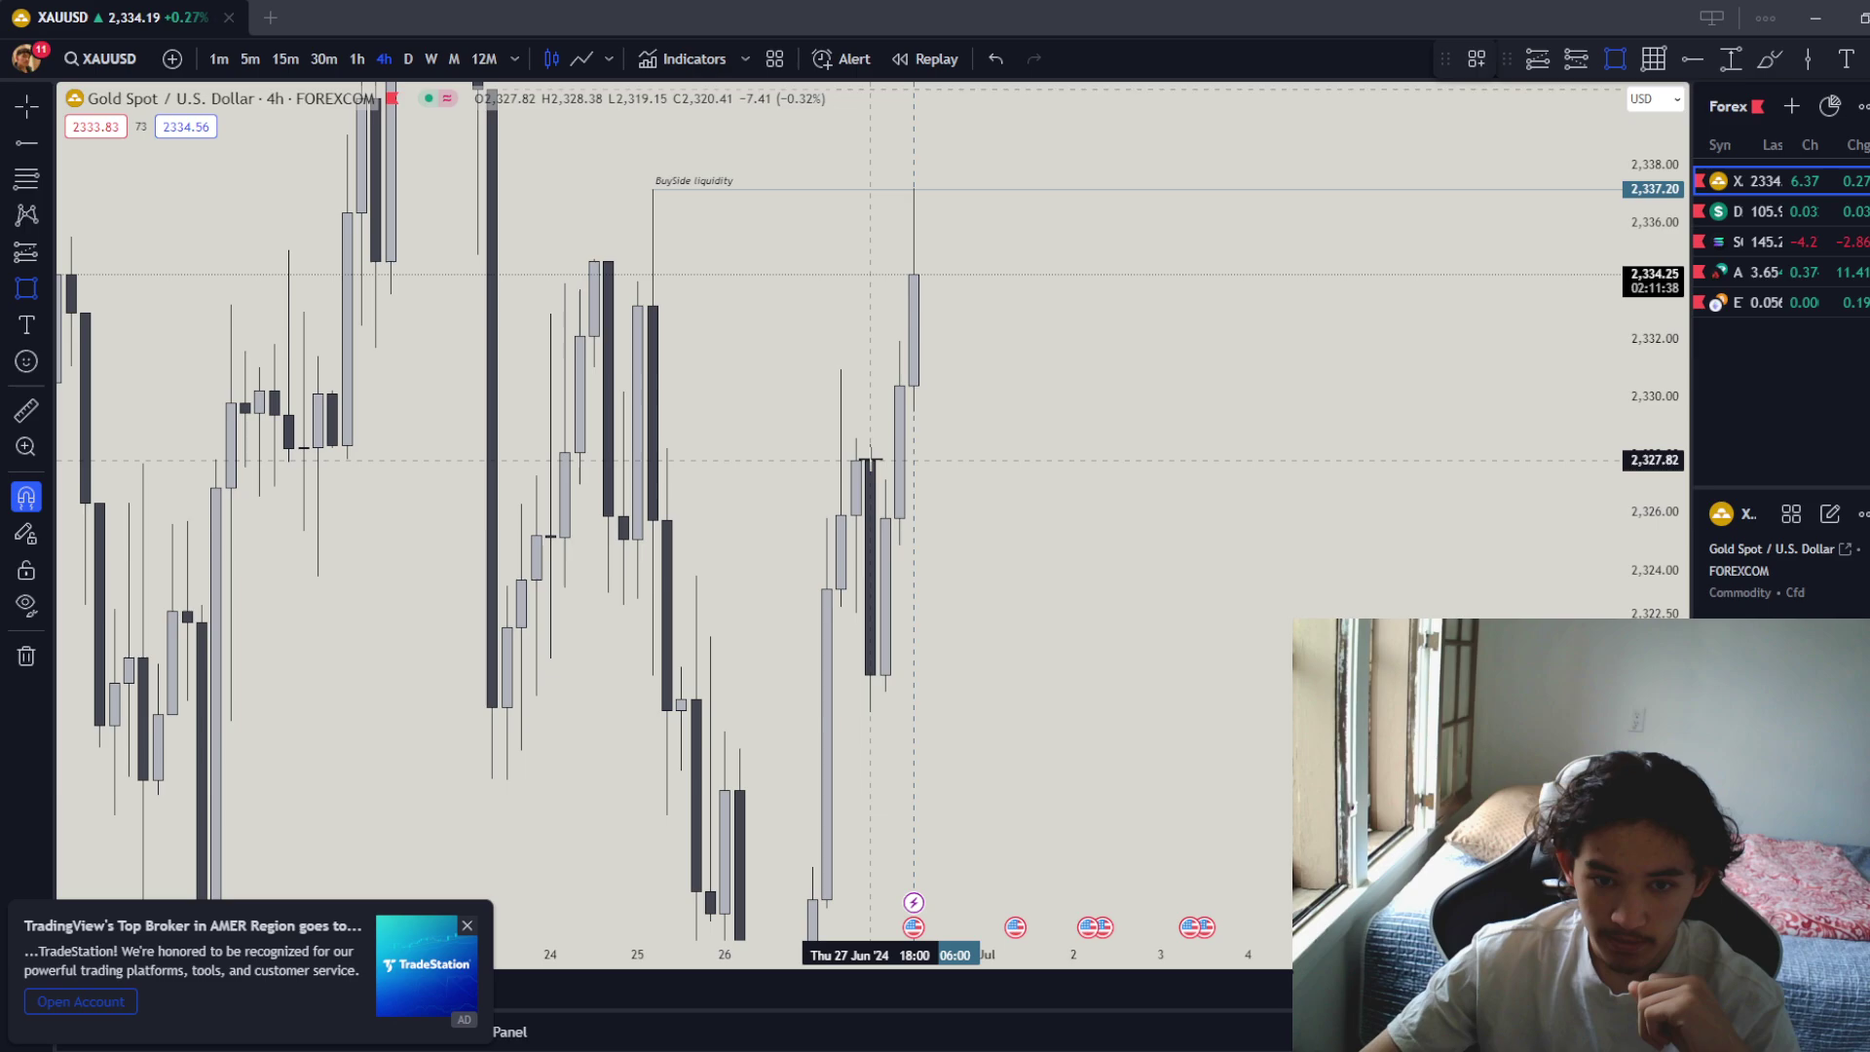
left_click_drag(870, 460, 873, 710)
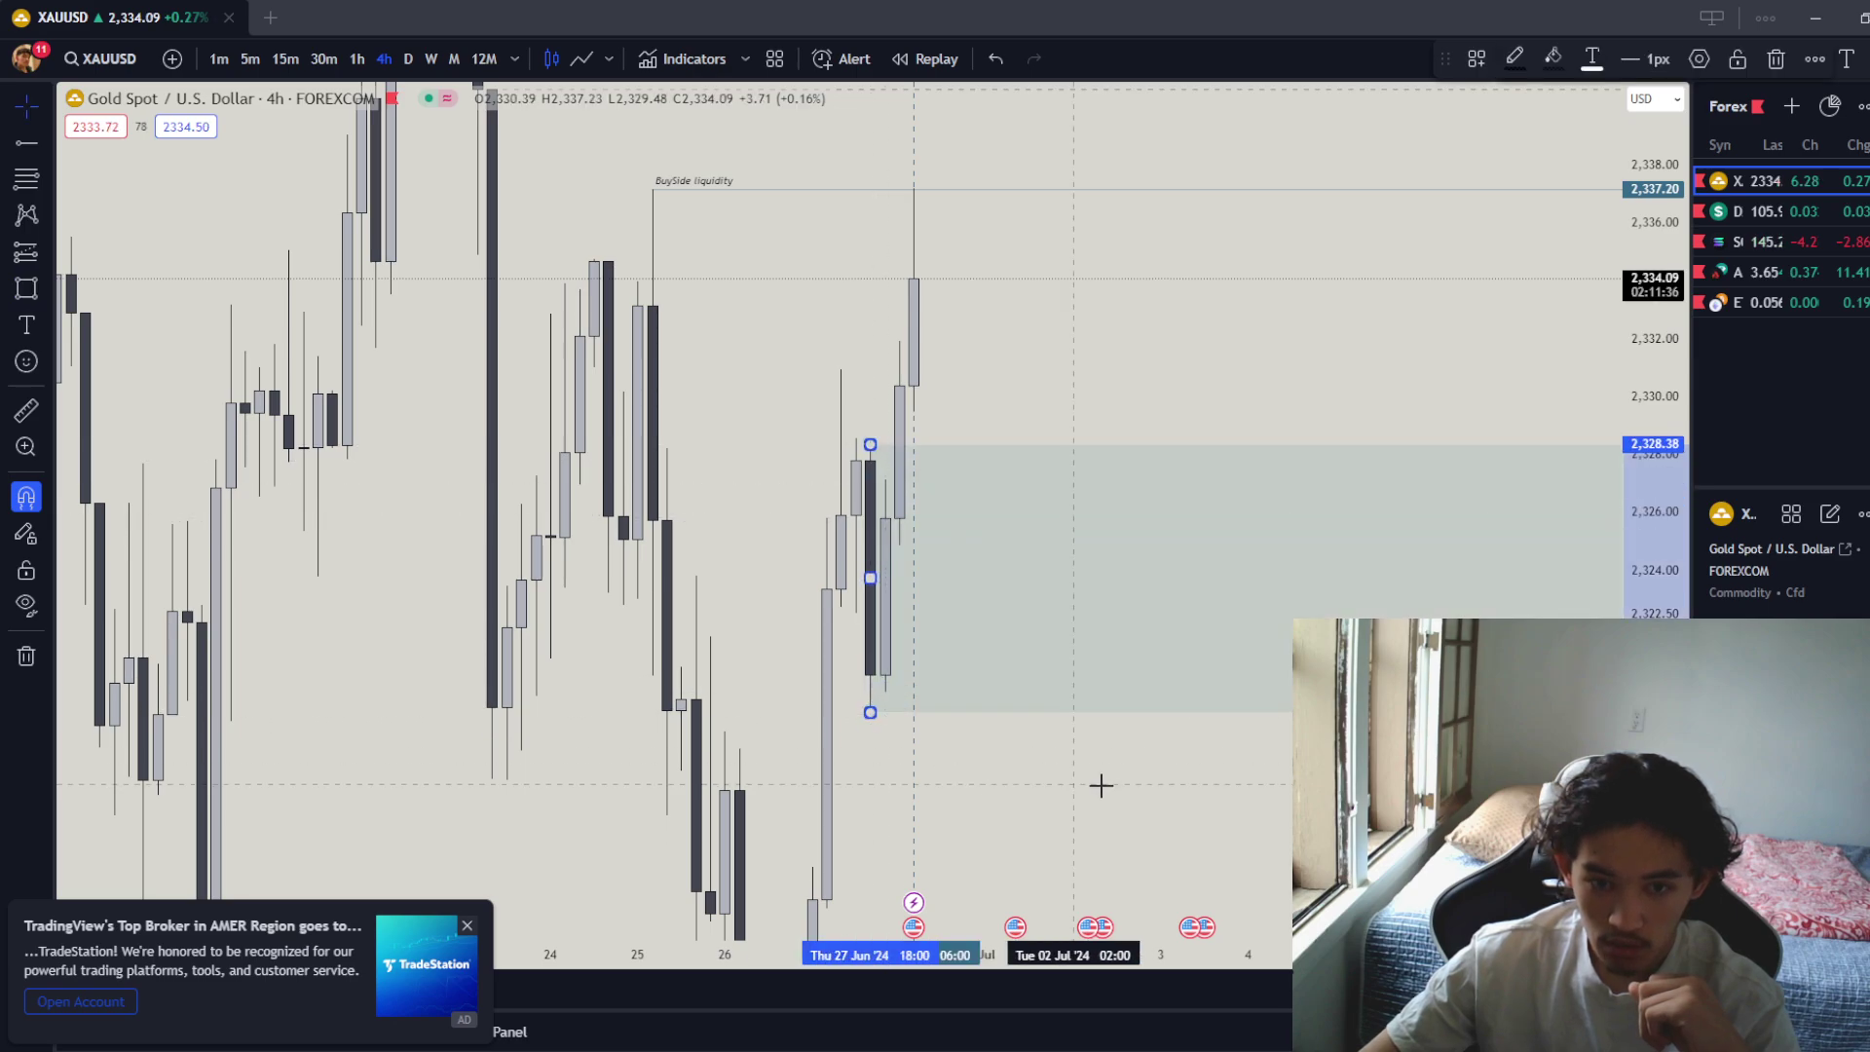
Examine the 1-hour chart around the shaded zone, the buy-side liquidity level and the earlier sell-off.
left_click_drag(1142, 784, 1156, 923)
left_click_drag(985, 536, 967, 572)
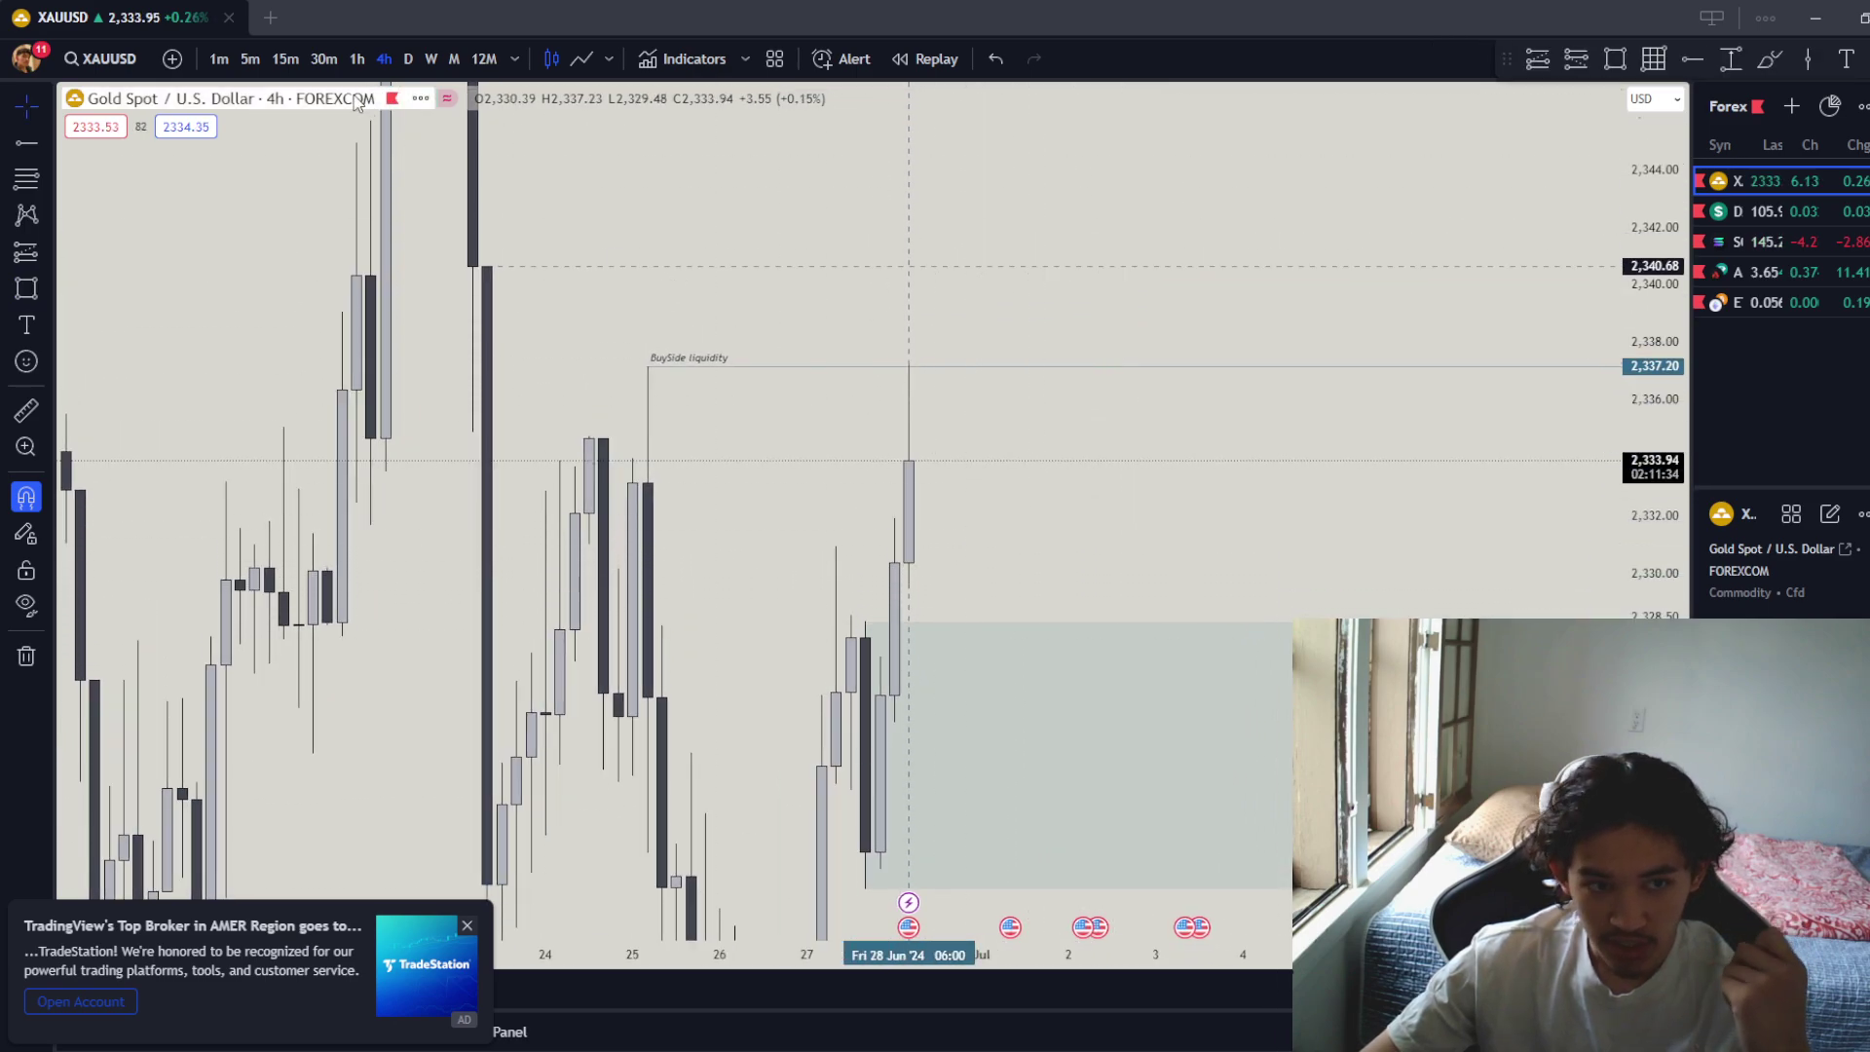
left_click(357, 58)
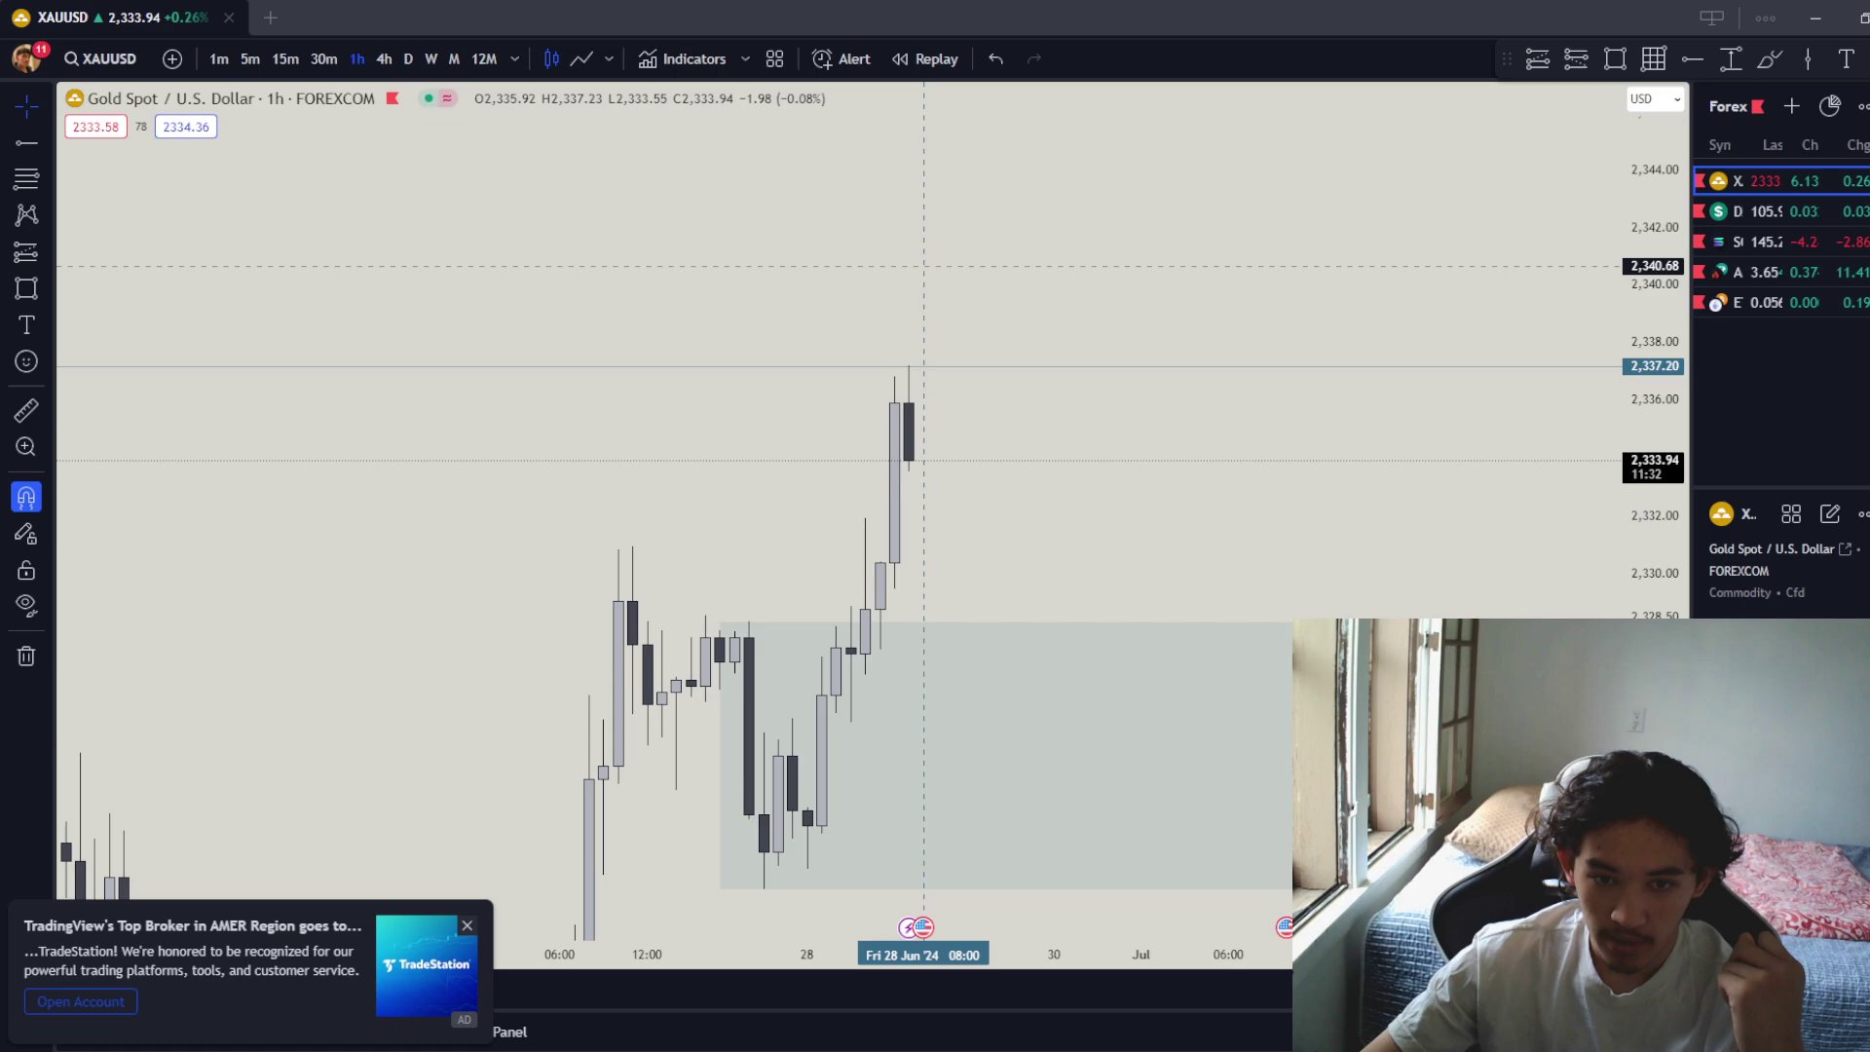
left_click_drag(1648, 651, 1624, 498)
left_click_drag(1035, 473, 1039, 548)
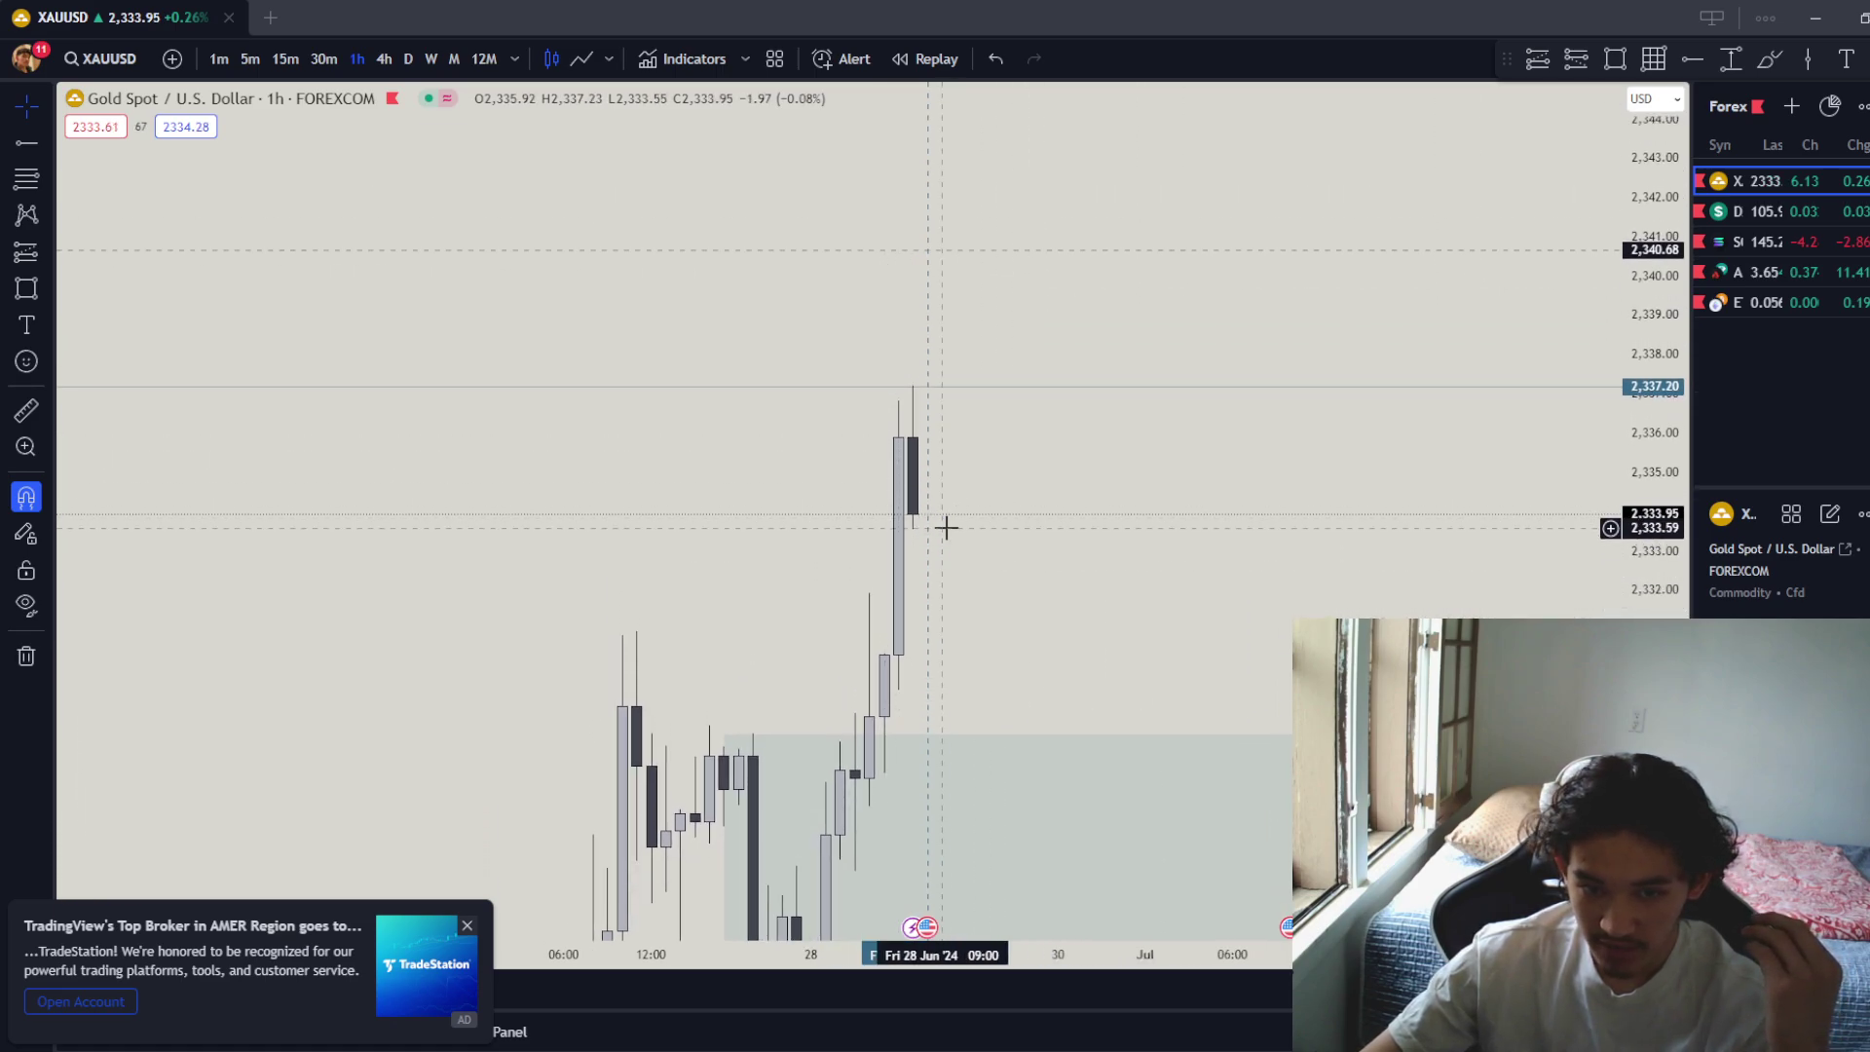
left_click_drag(1057, 585, 1354, 604)
left_click_drag(1094, 964, 974, 964)
left_click_drag(727, 645, 1148, 646)
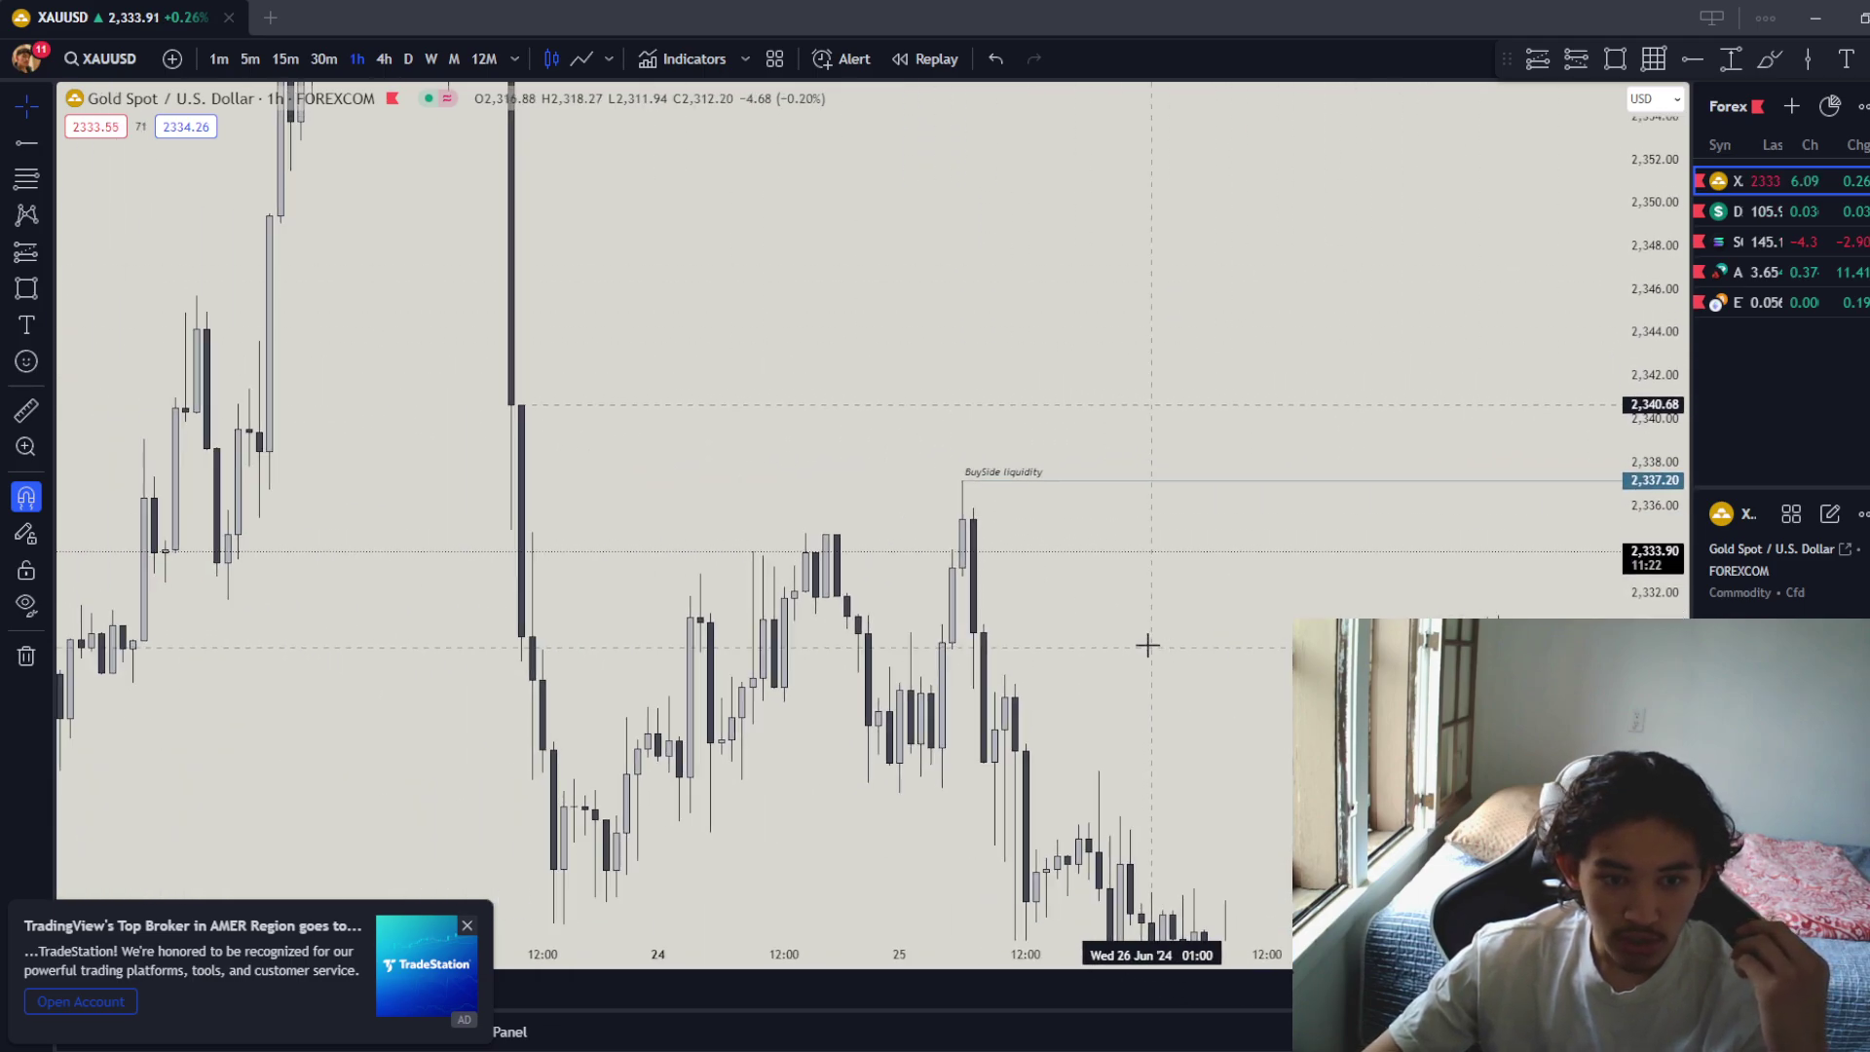
left_click_drag(703, 524, 377, 269)
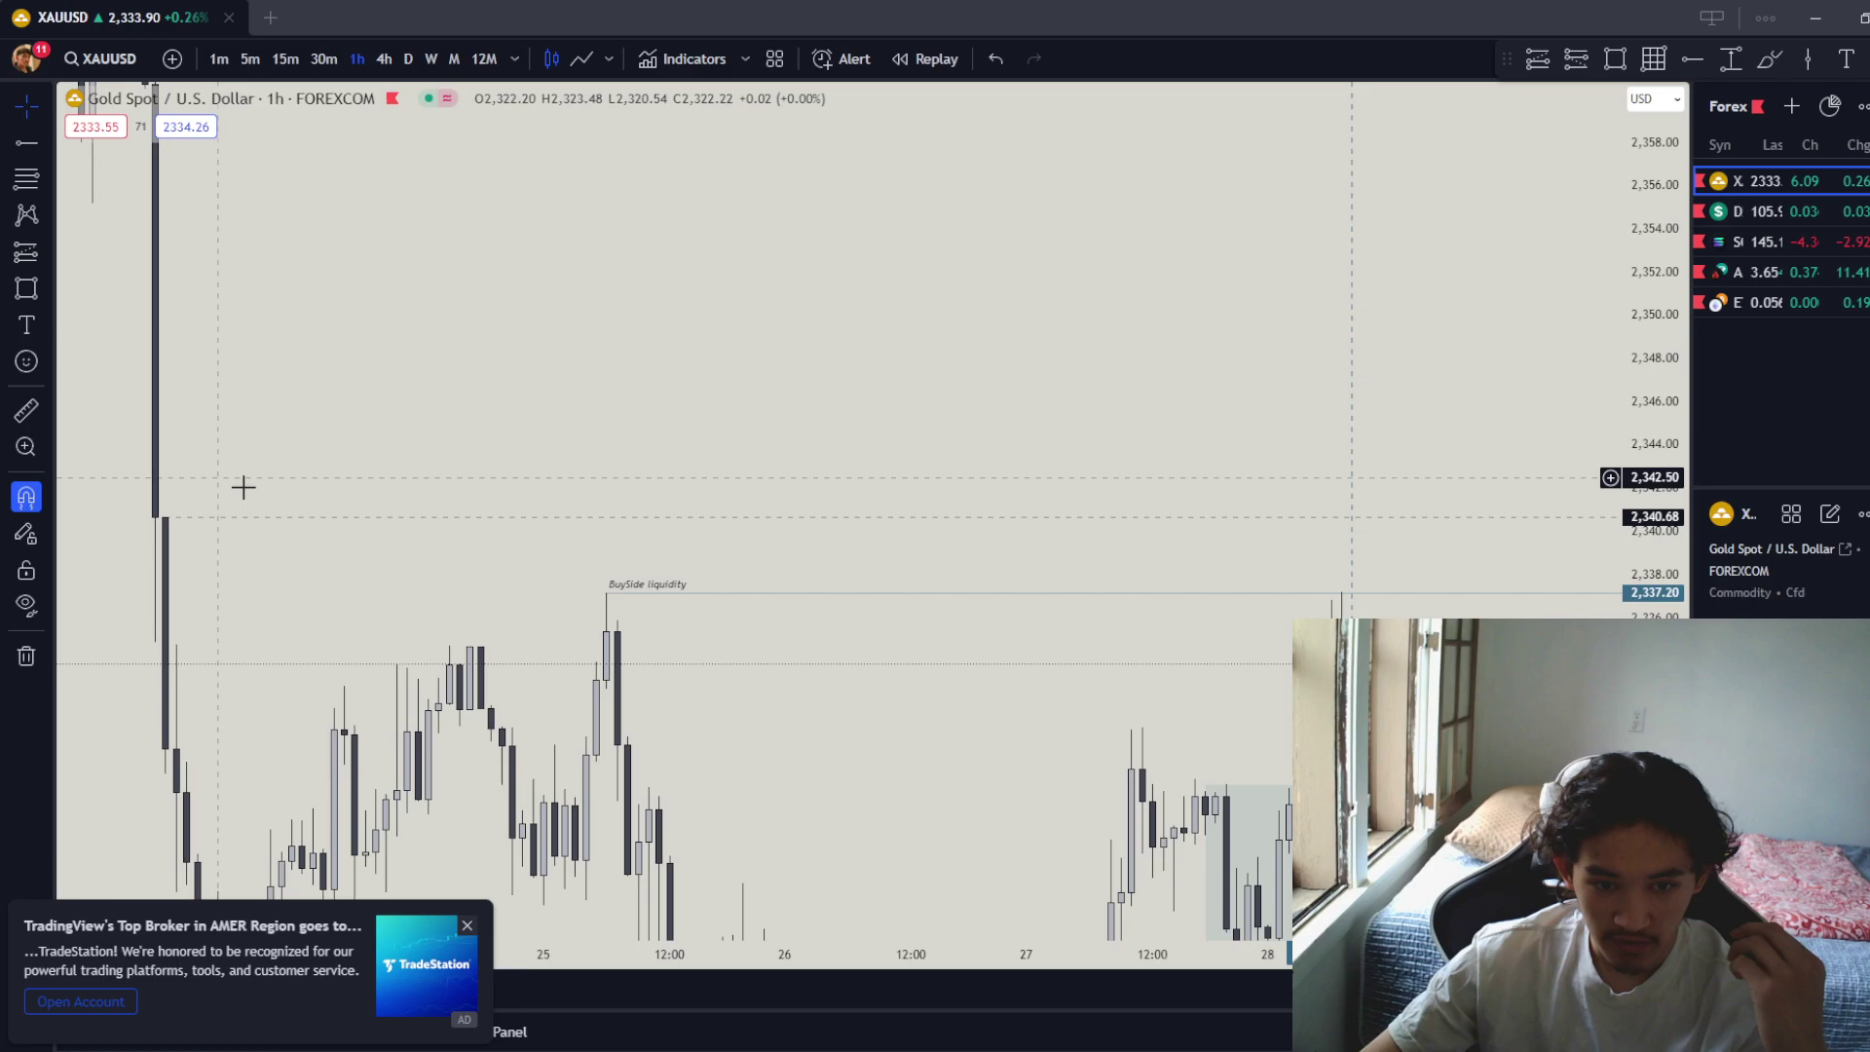
left_click_drag(771, 693, 405, 593)
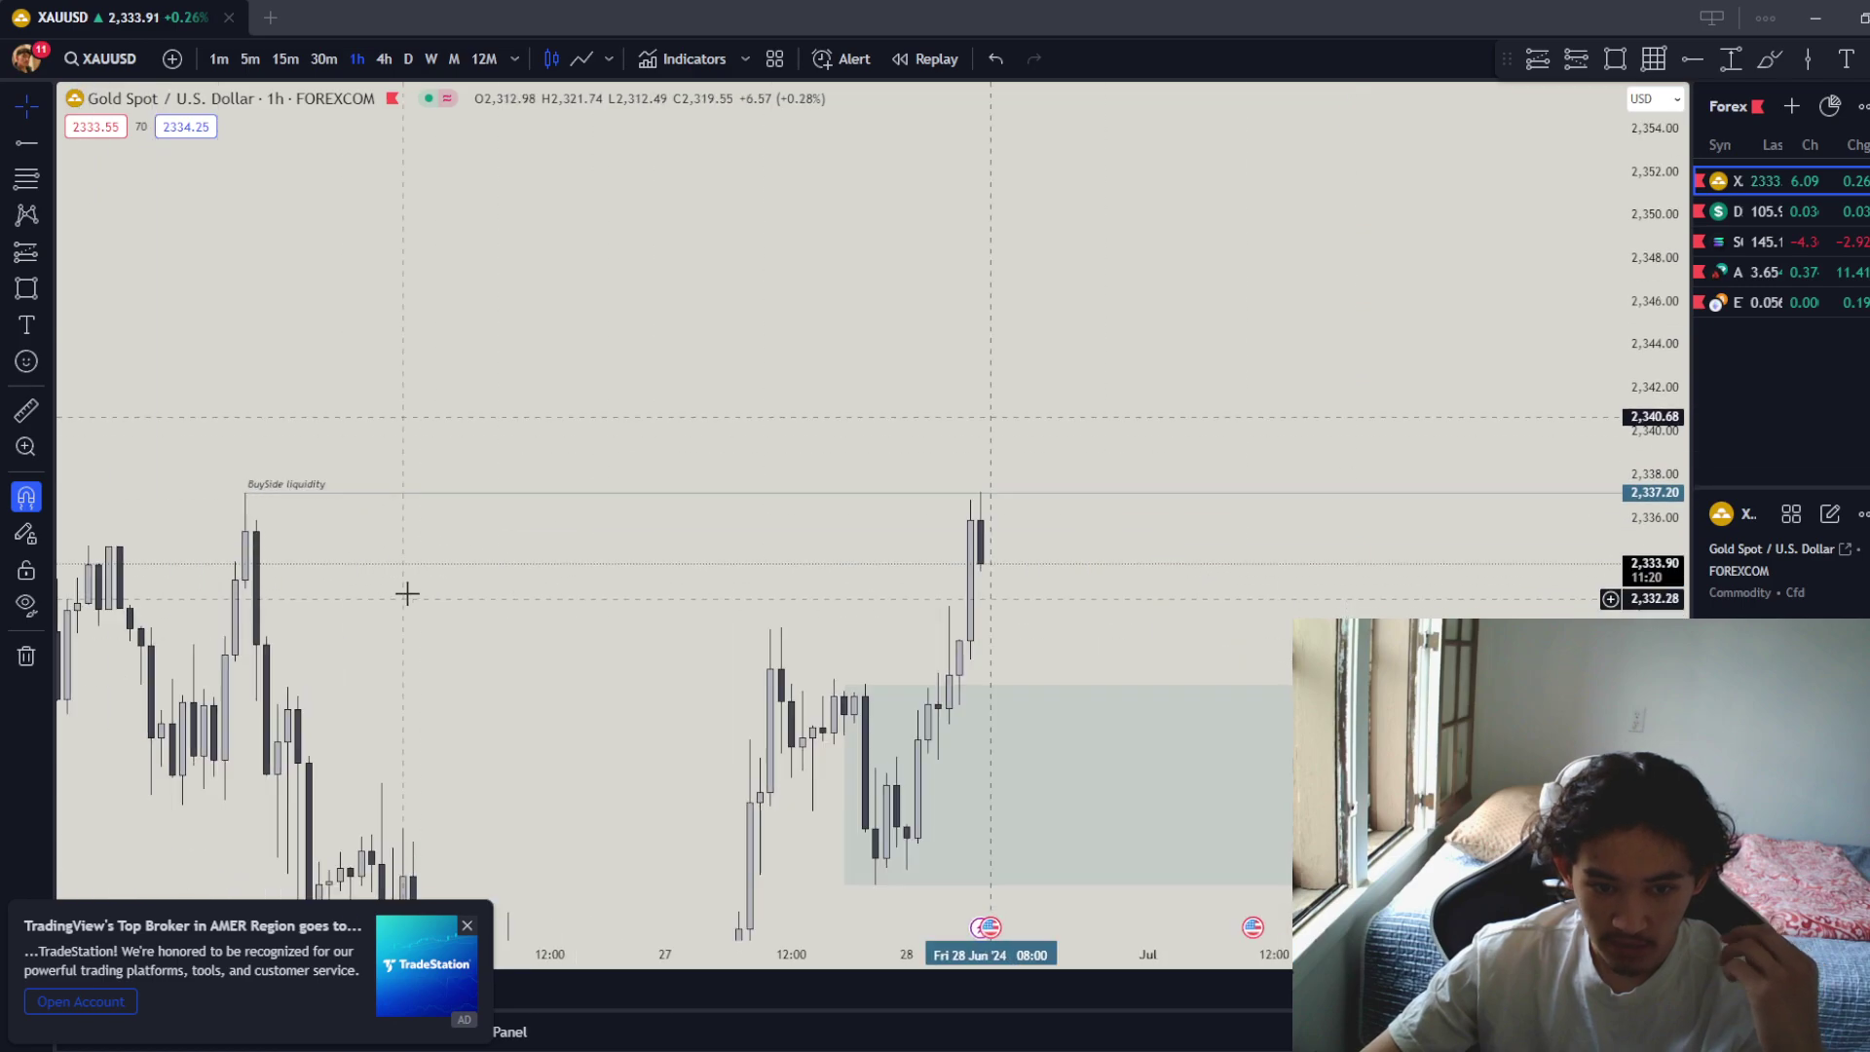
Compare the price action near the marked levels on the 30-minute, 1-hour and 4-hour timeframes, ending on 1-hour.
left_click(321, 59)
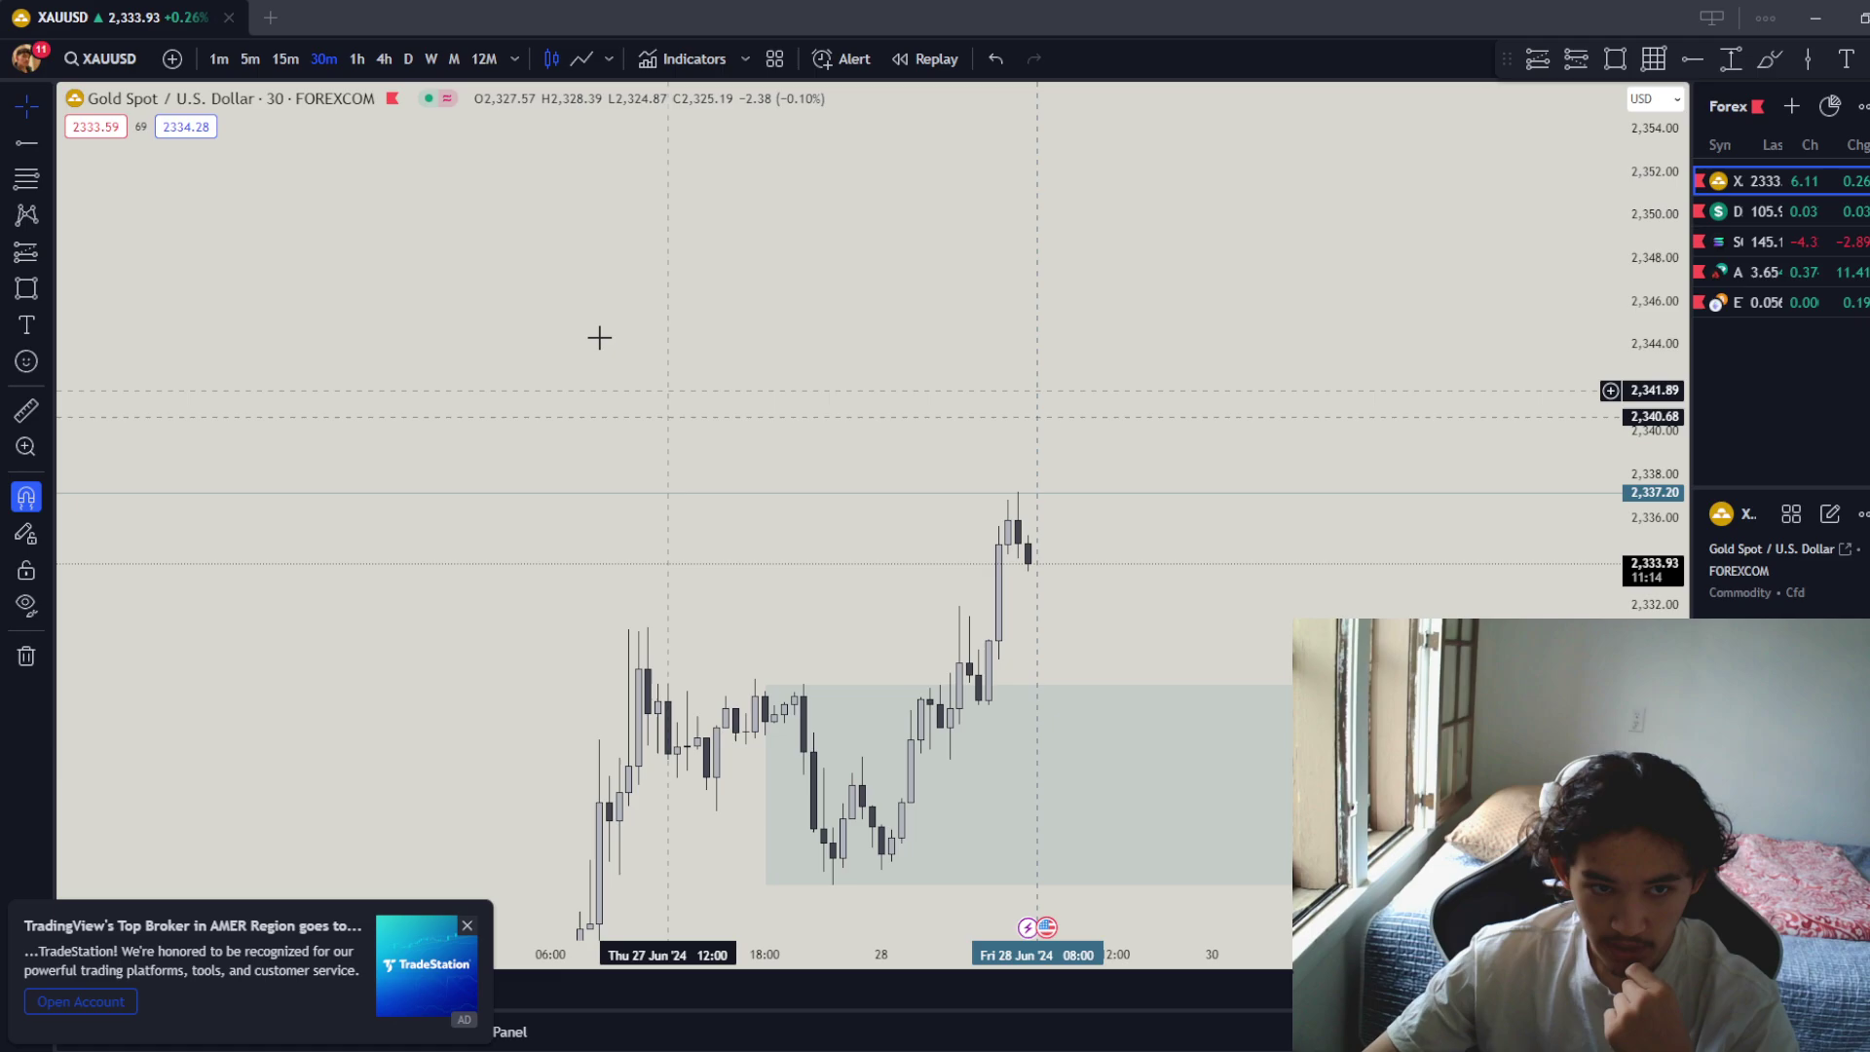
left_click(357, 60)
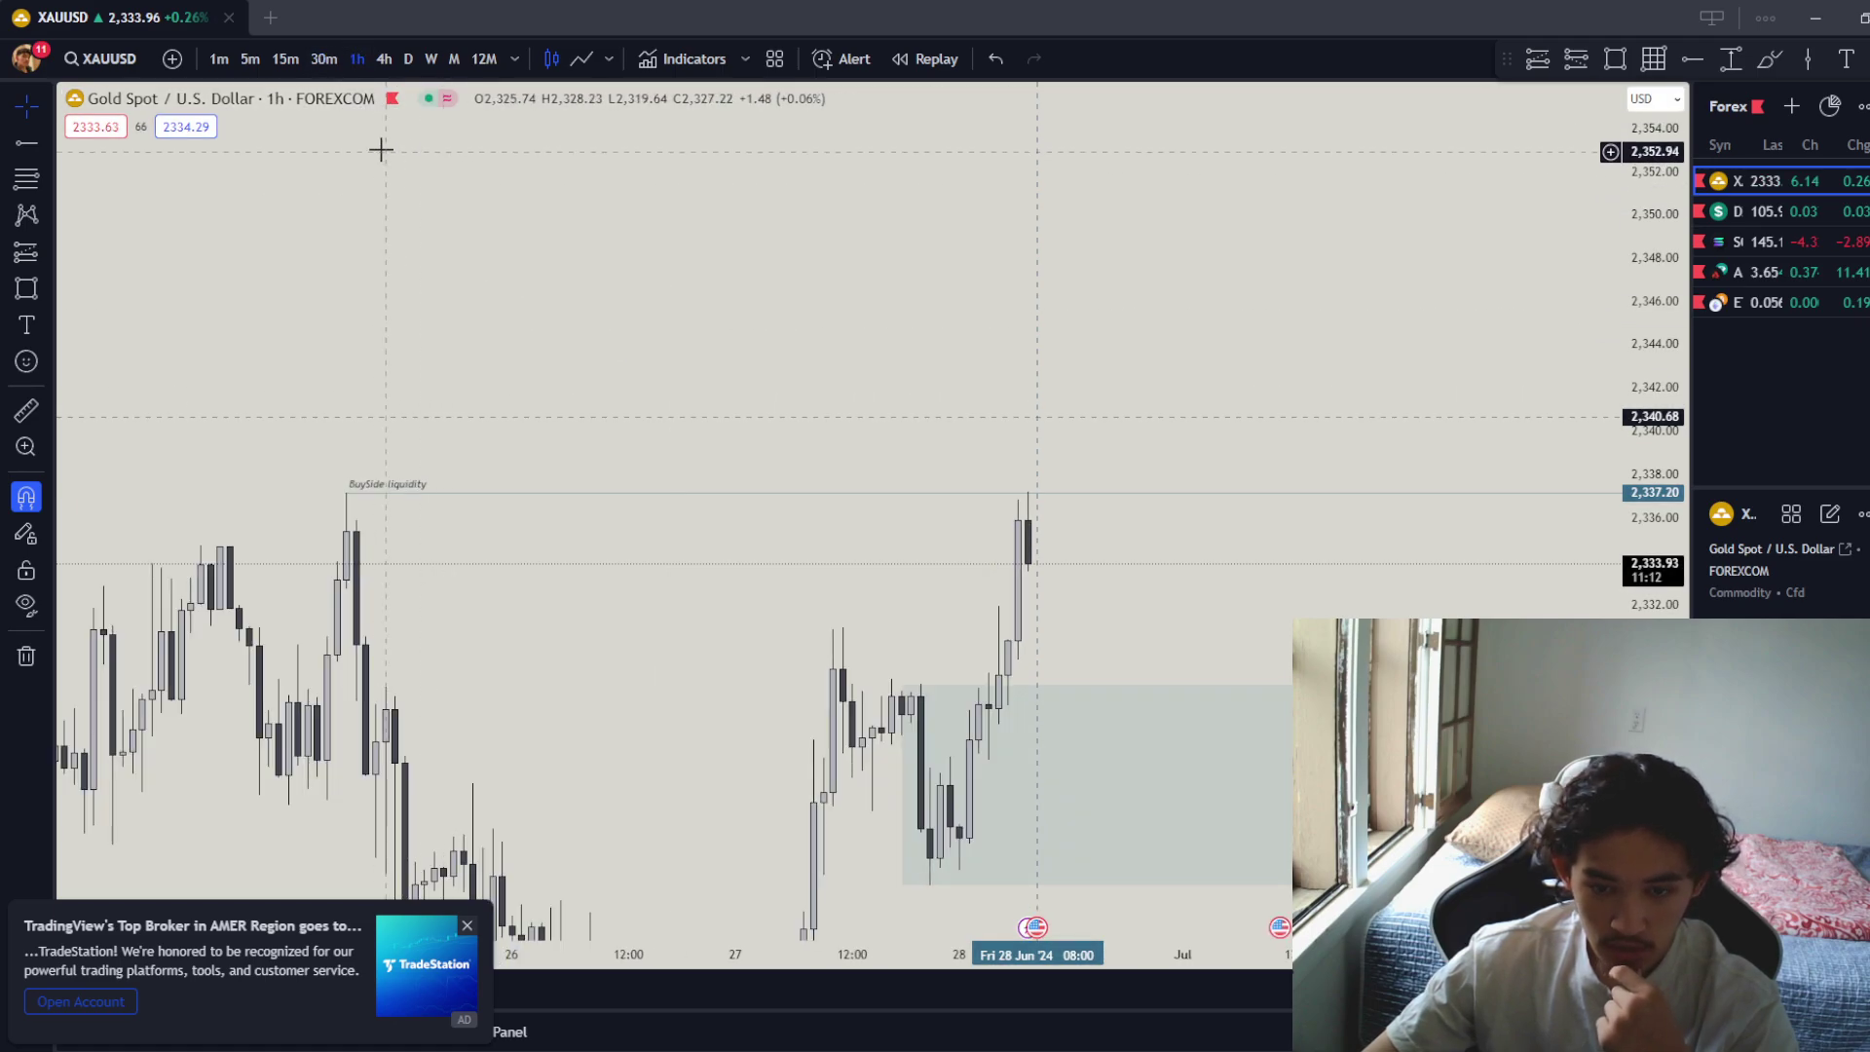
left_click_drag(1662, 369, 1659, 340)
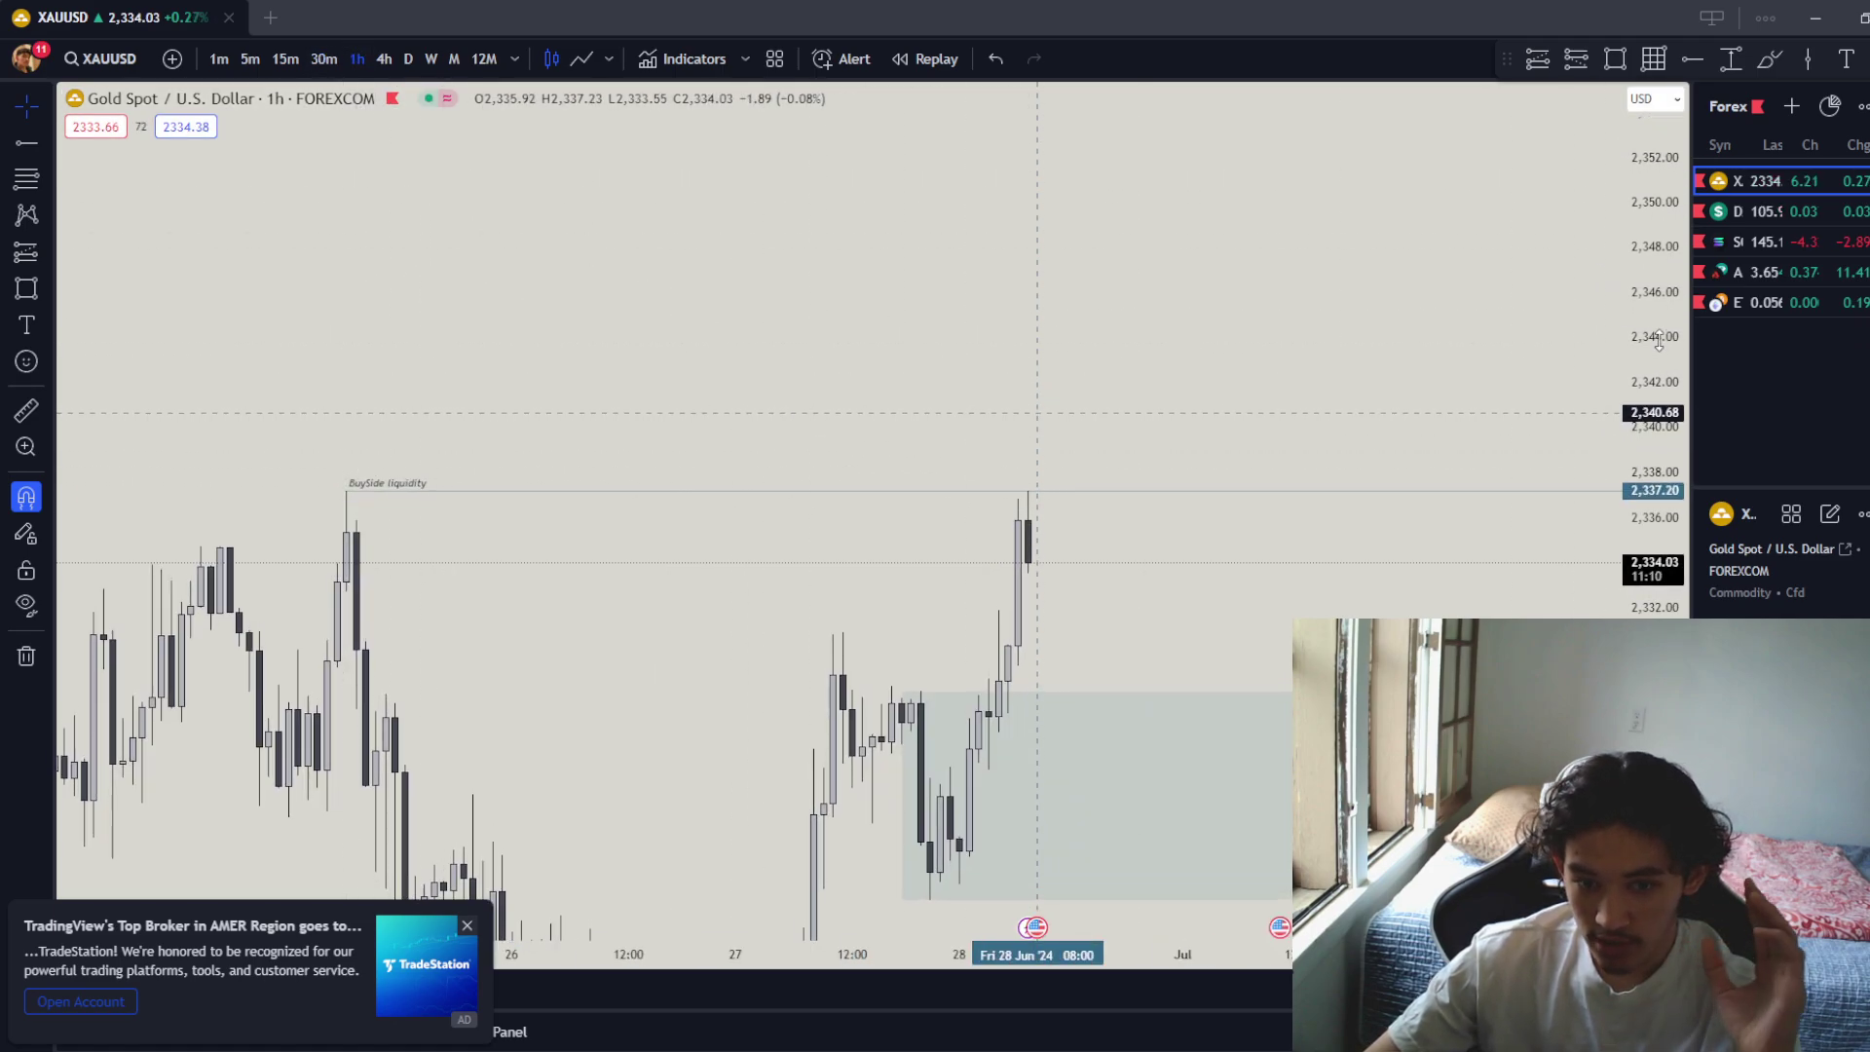
left_click_drag(991, 552, 964, 496)
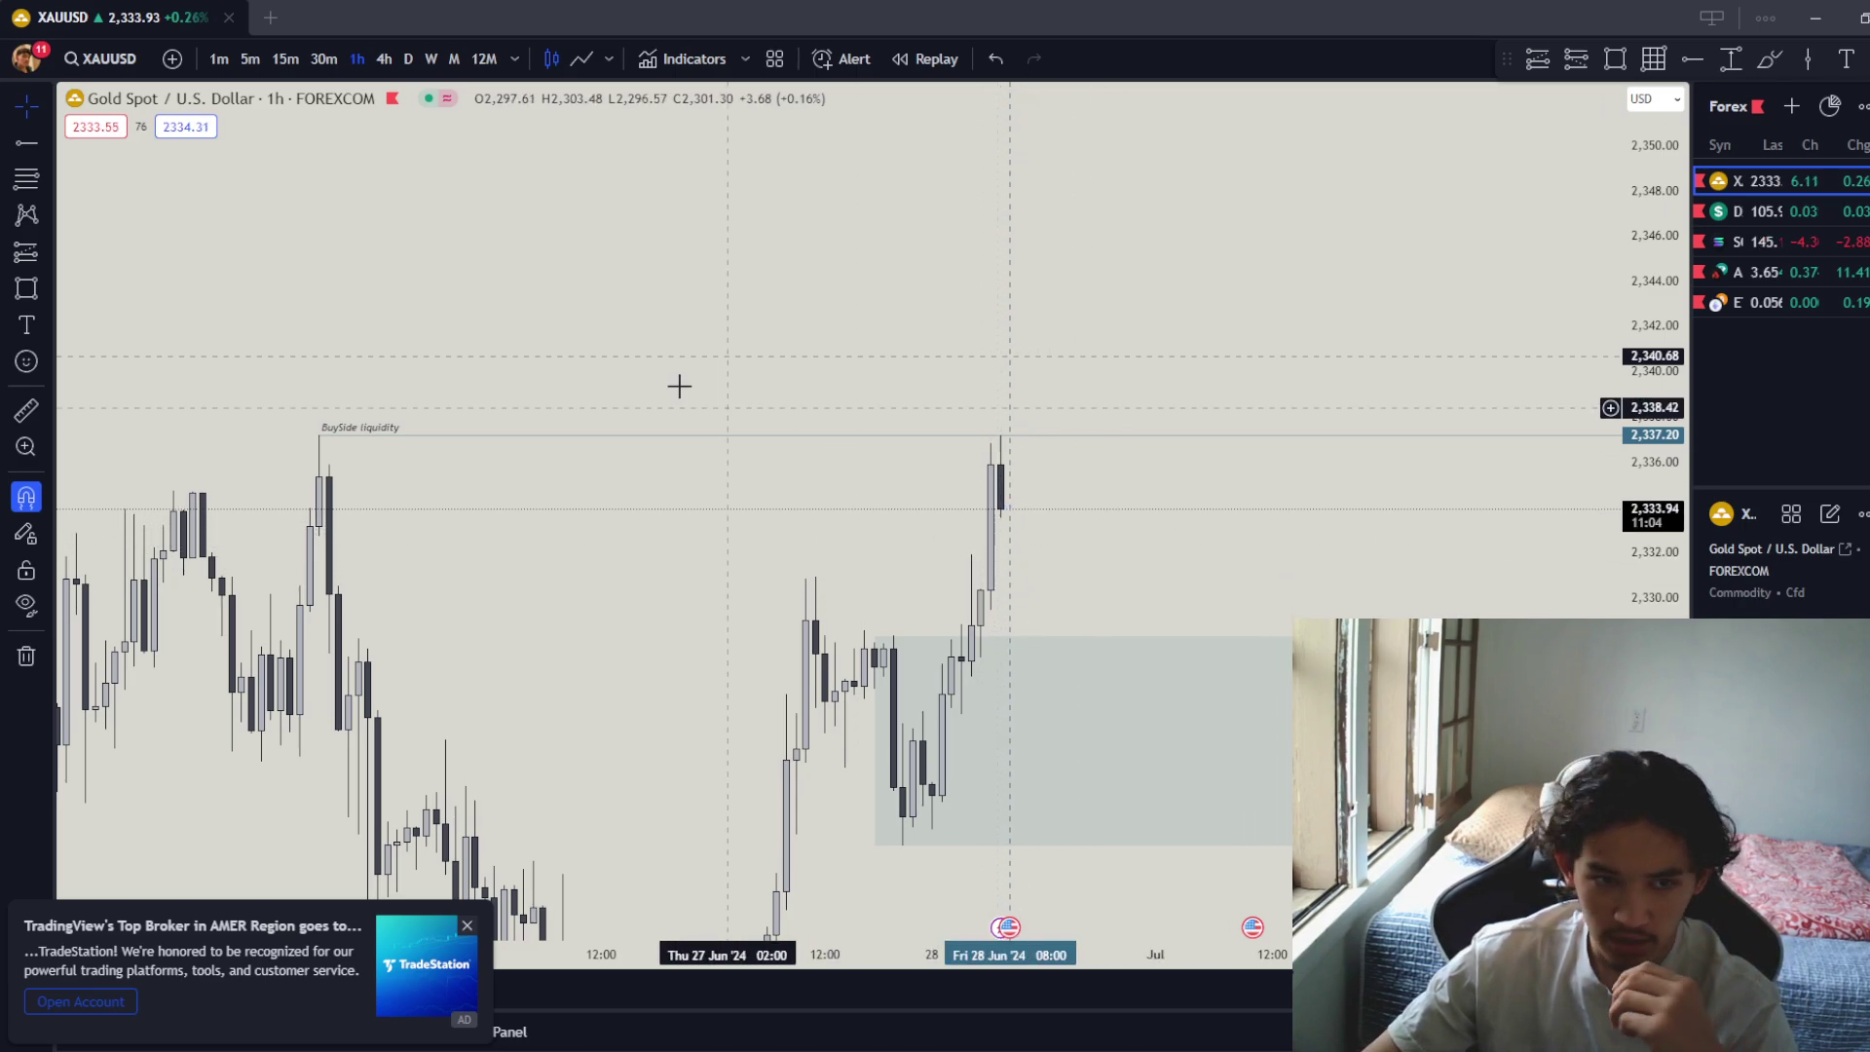
left_click(384, 58)
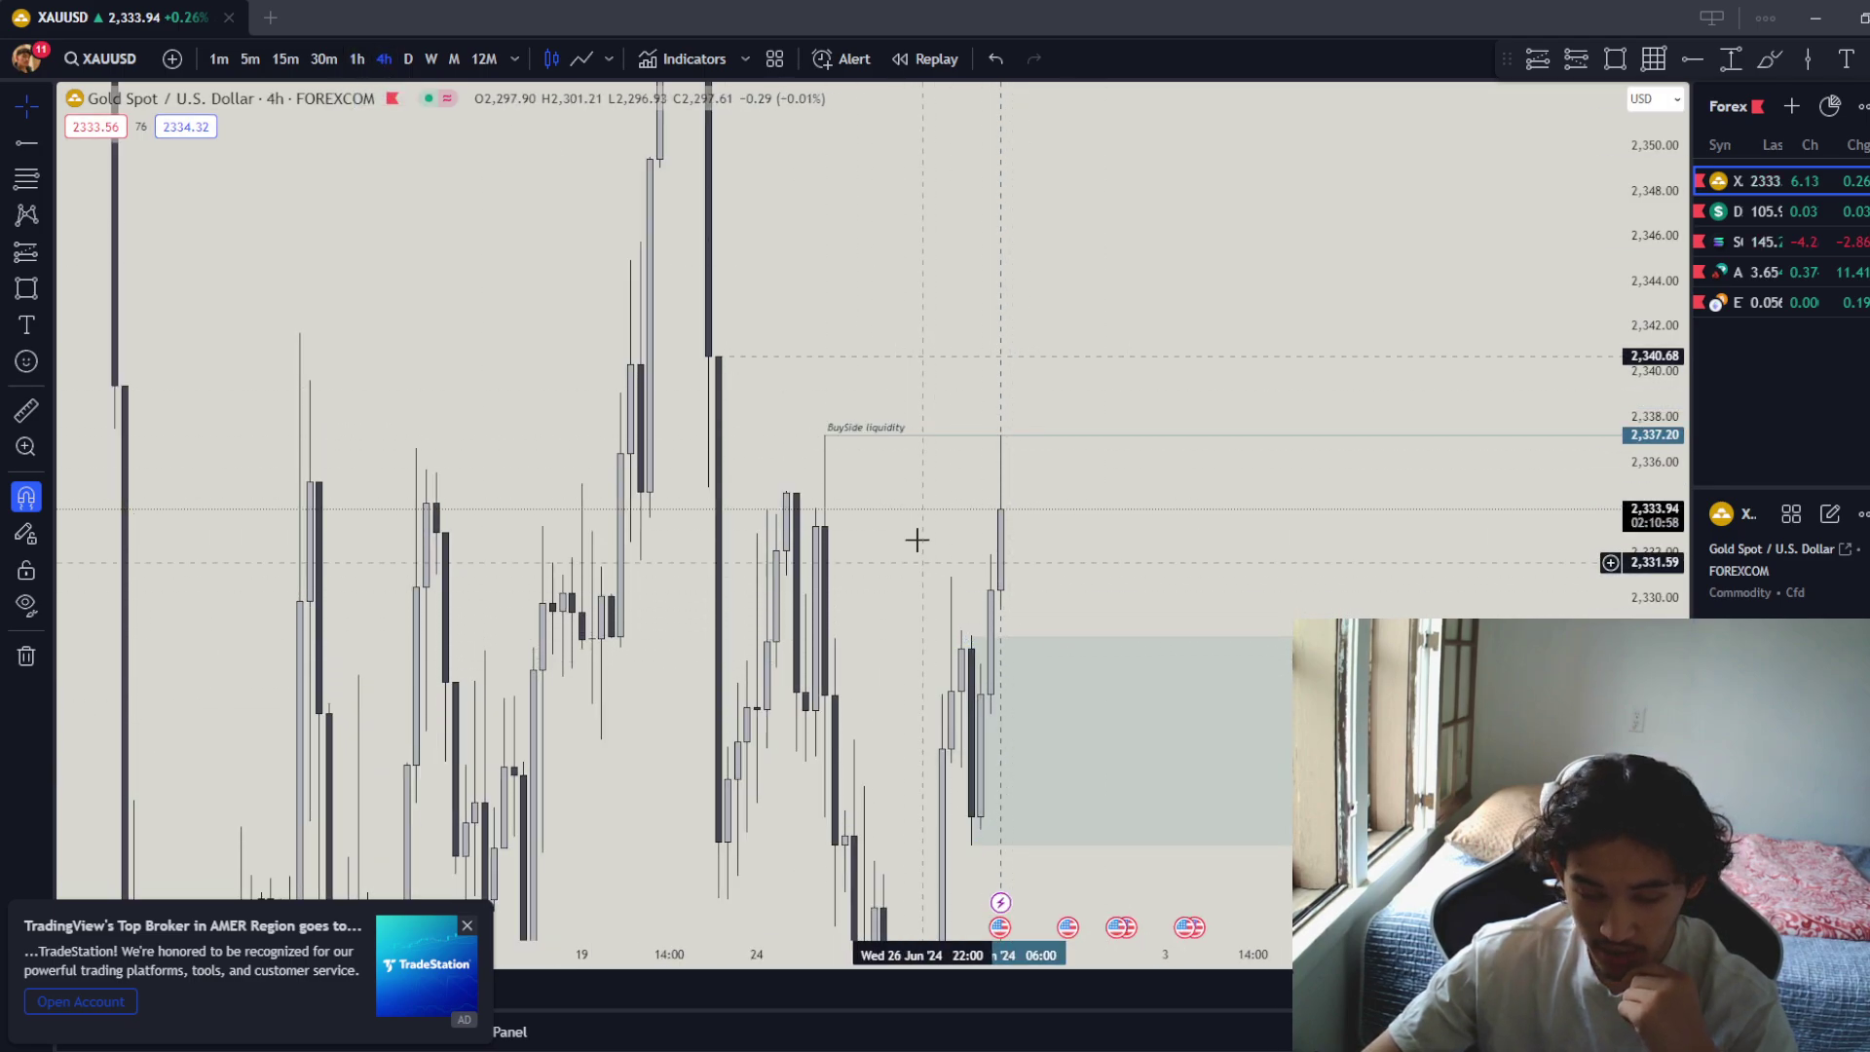
left_click(357, 59)
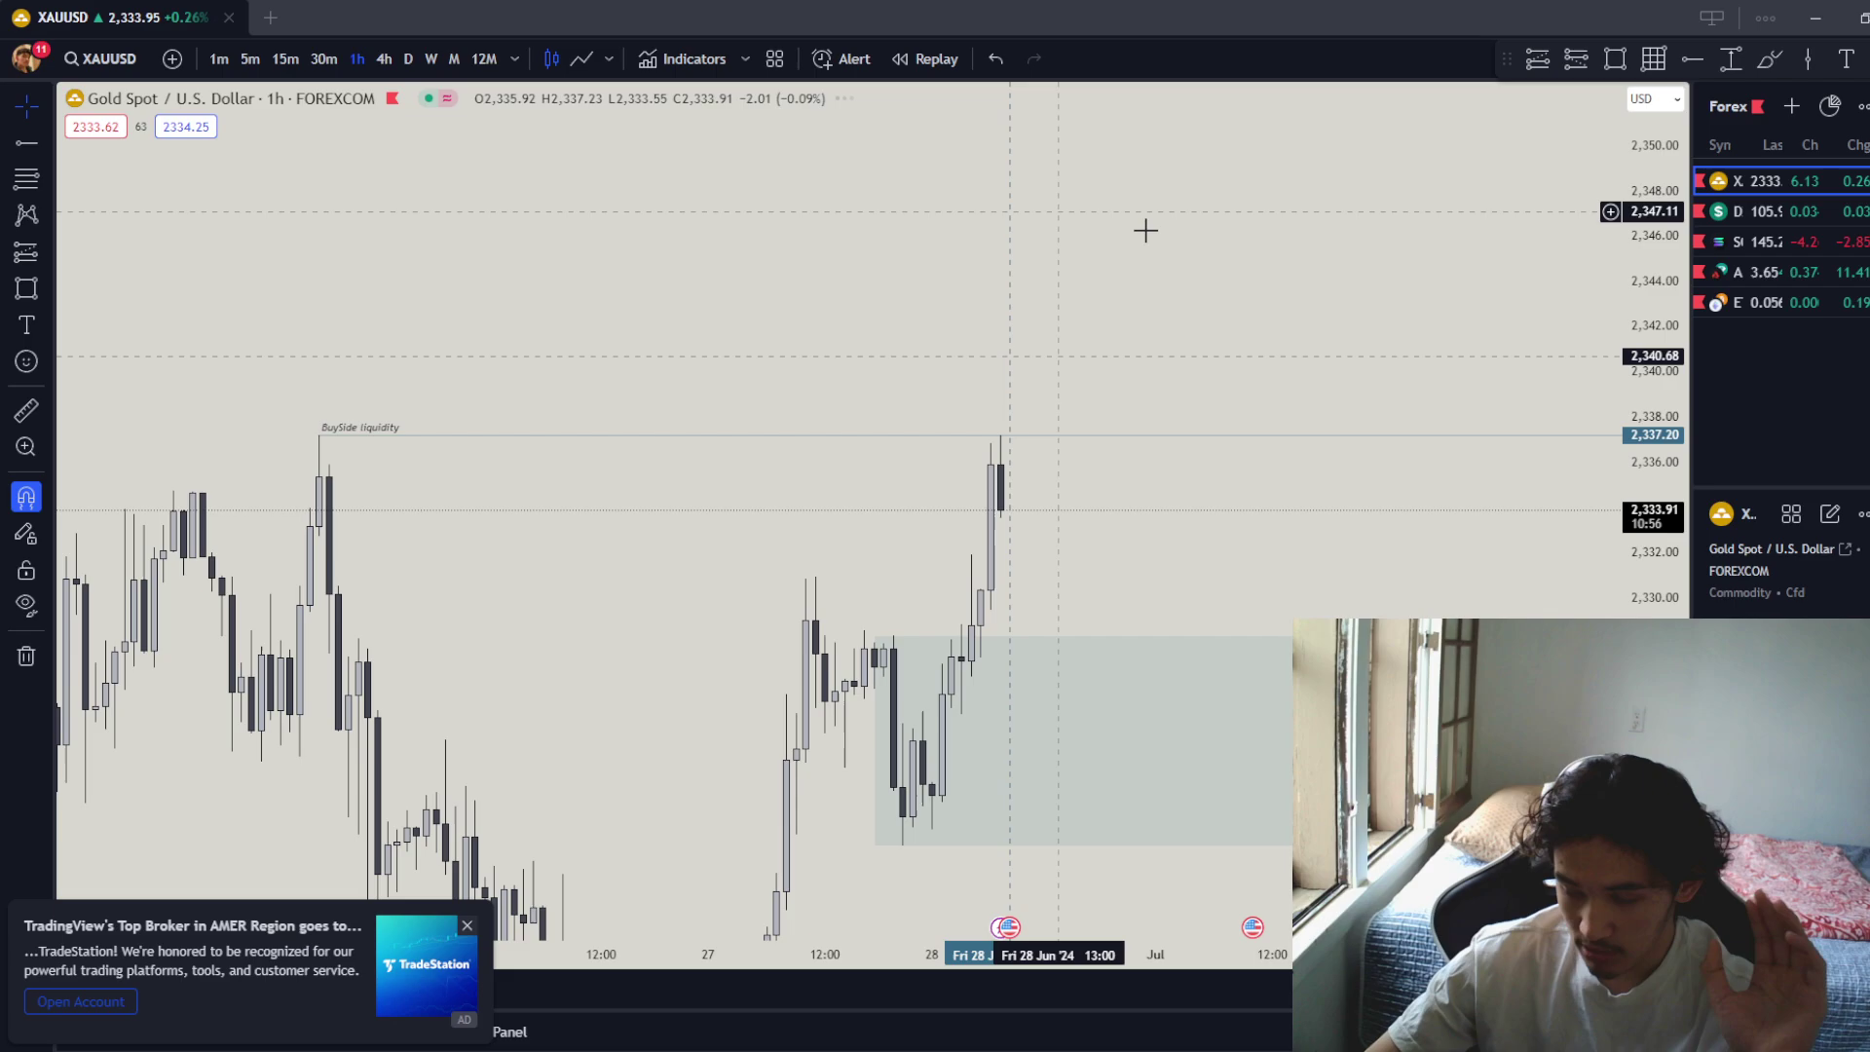
Draw a rectangle zone from the small bearish 1-hour candle before the last rally, from about 2,328.9 down to about 2,324.9.
left_click_drag(1652, 682, 1652, 523)
left_click_drag(1300, 521, 1238, 470)
left_click_drag(1144, 597, 1127, 535)
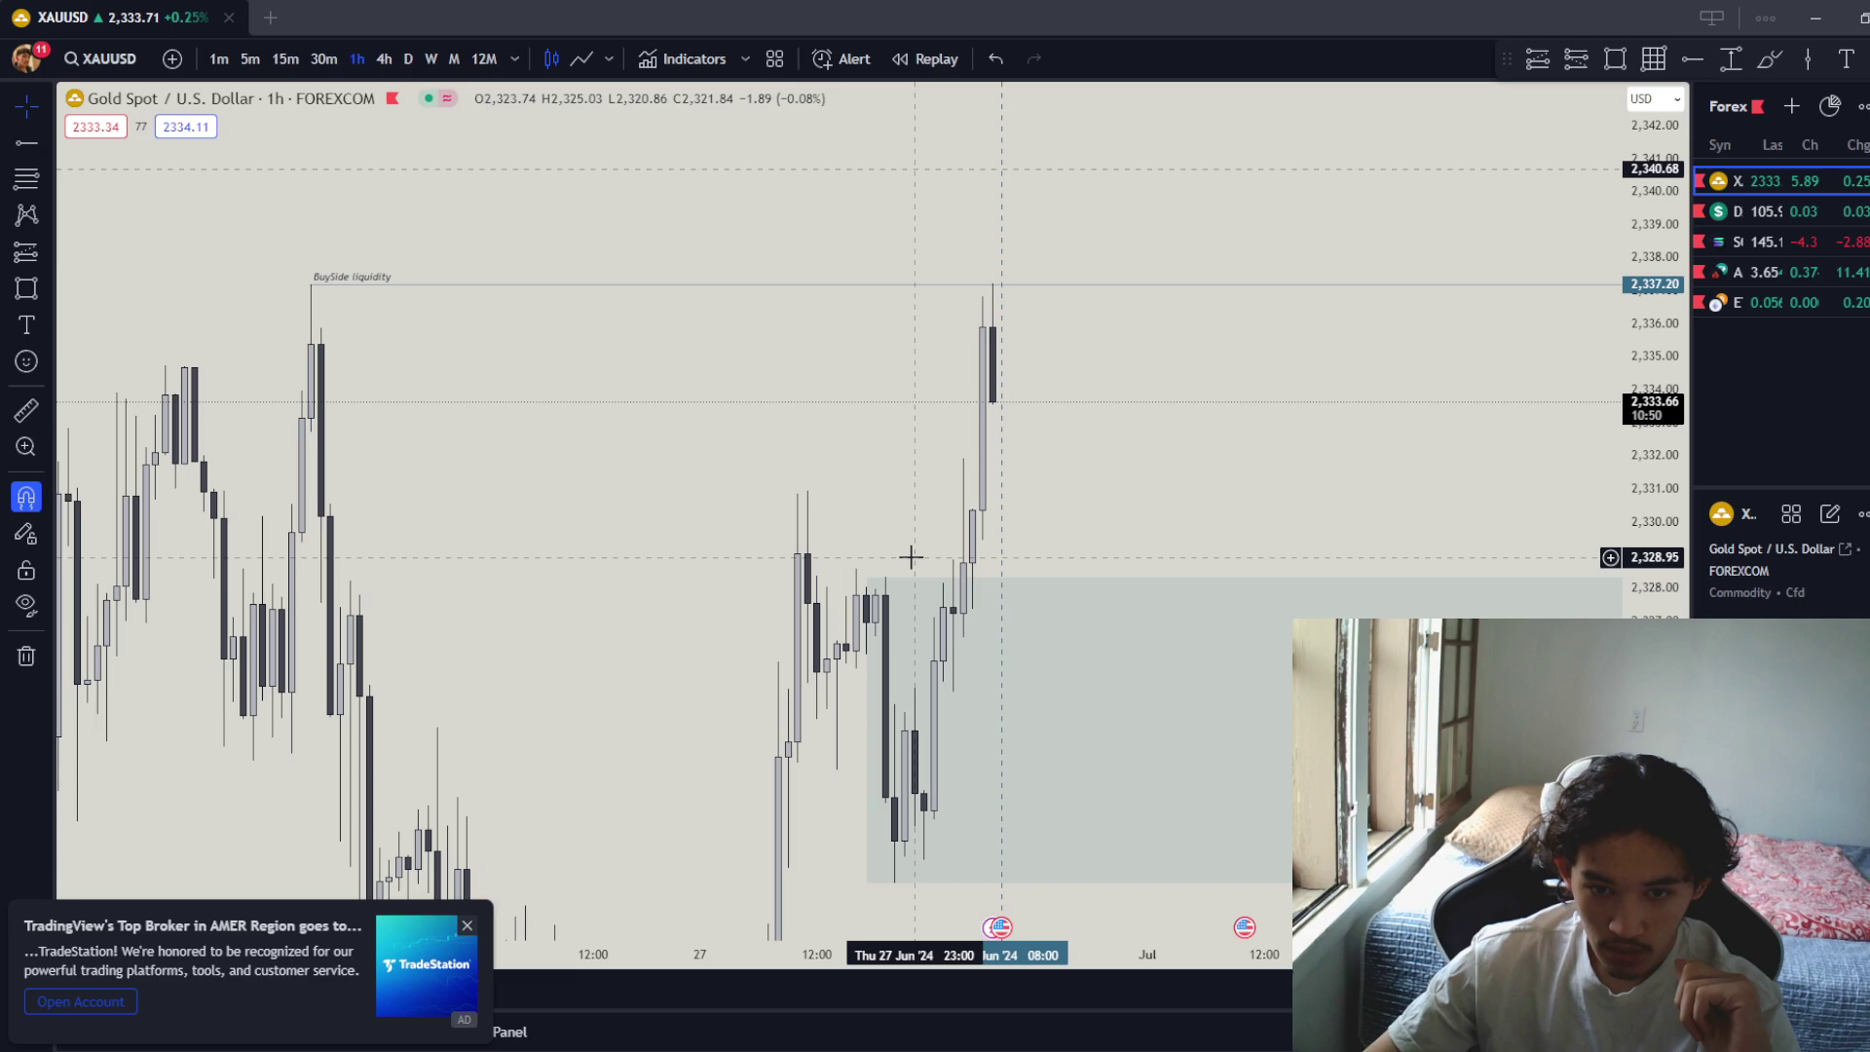
left_click_drag(1652, 633, 1652, 244)
left_click_drag(1441, 321, 1425, 385)
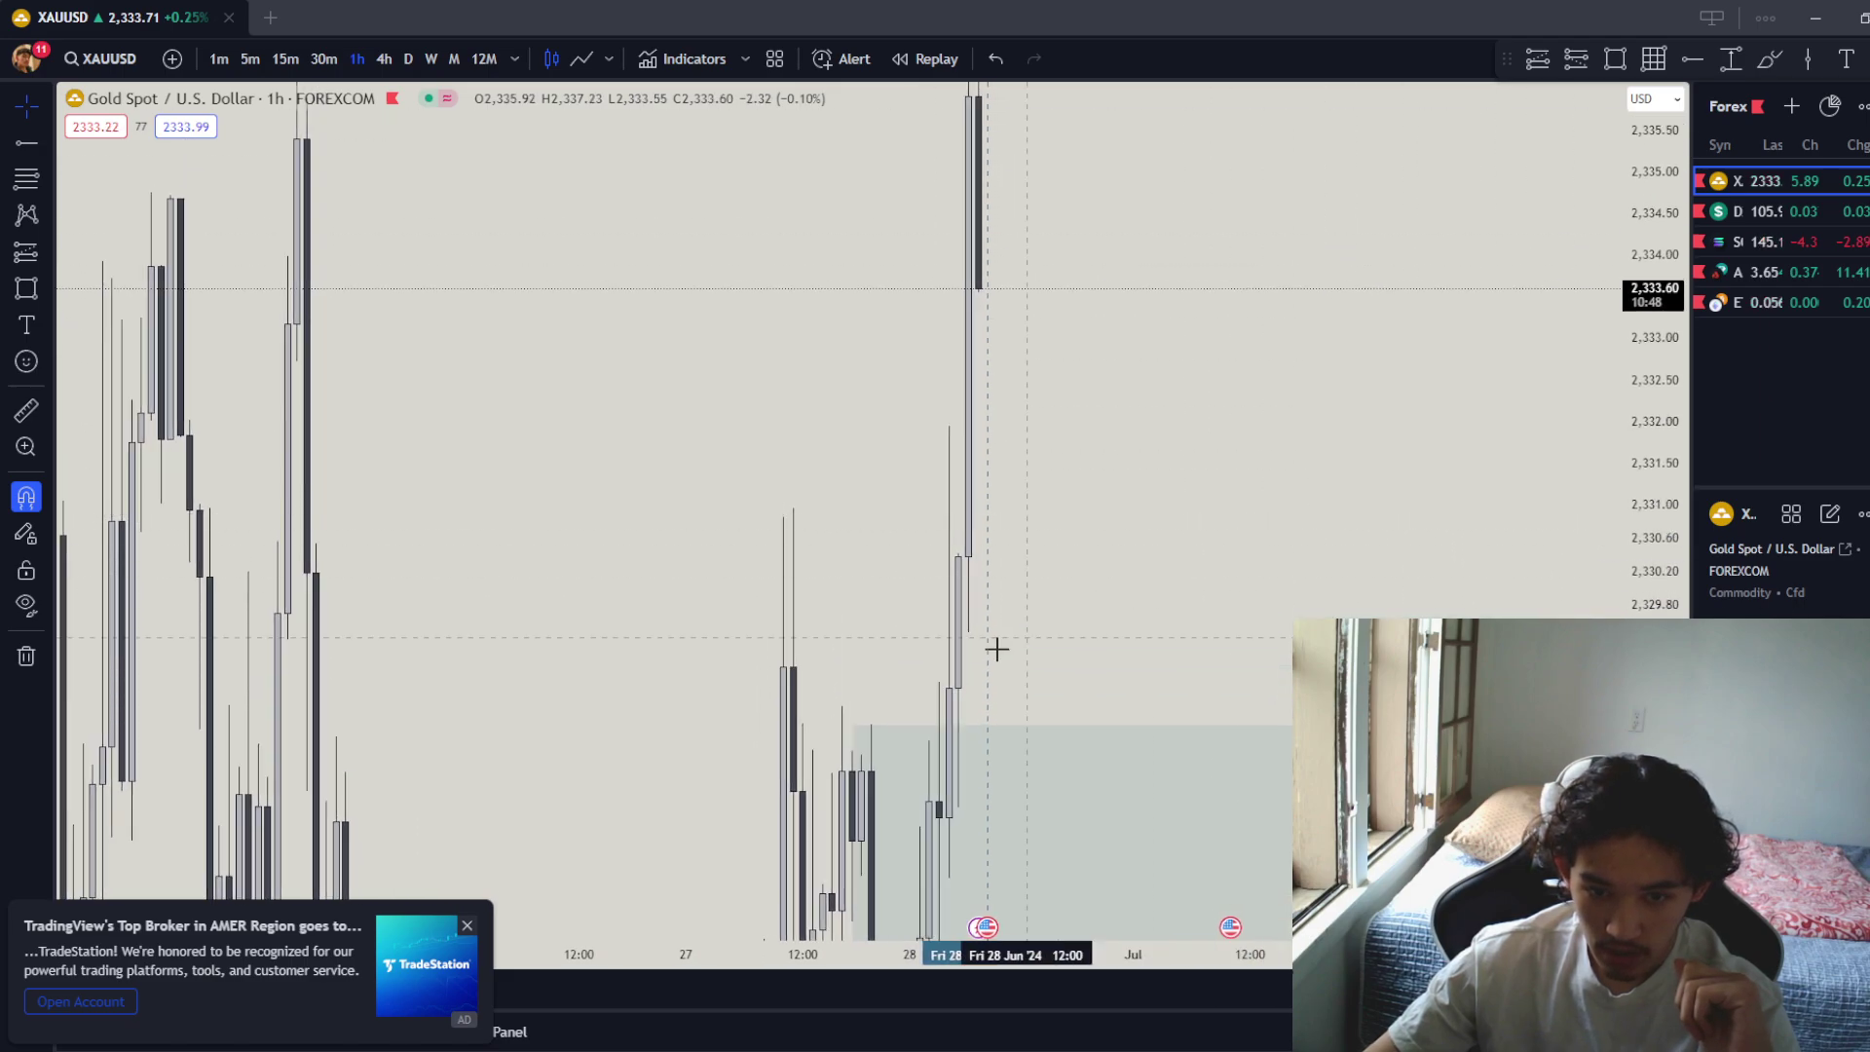
mouse_move(867, 678)
left_mouse_down()
mouse_move(878, 538)
mouse_move(955, 872)
left_mouse_up()
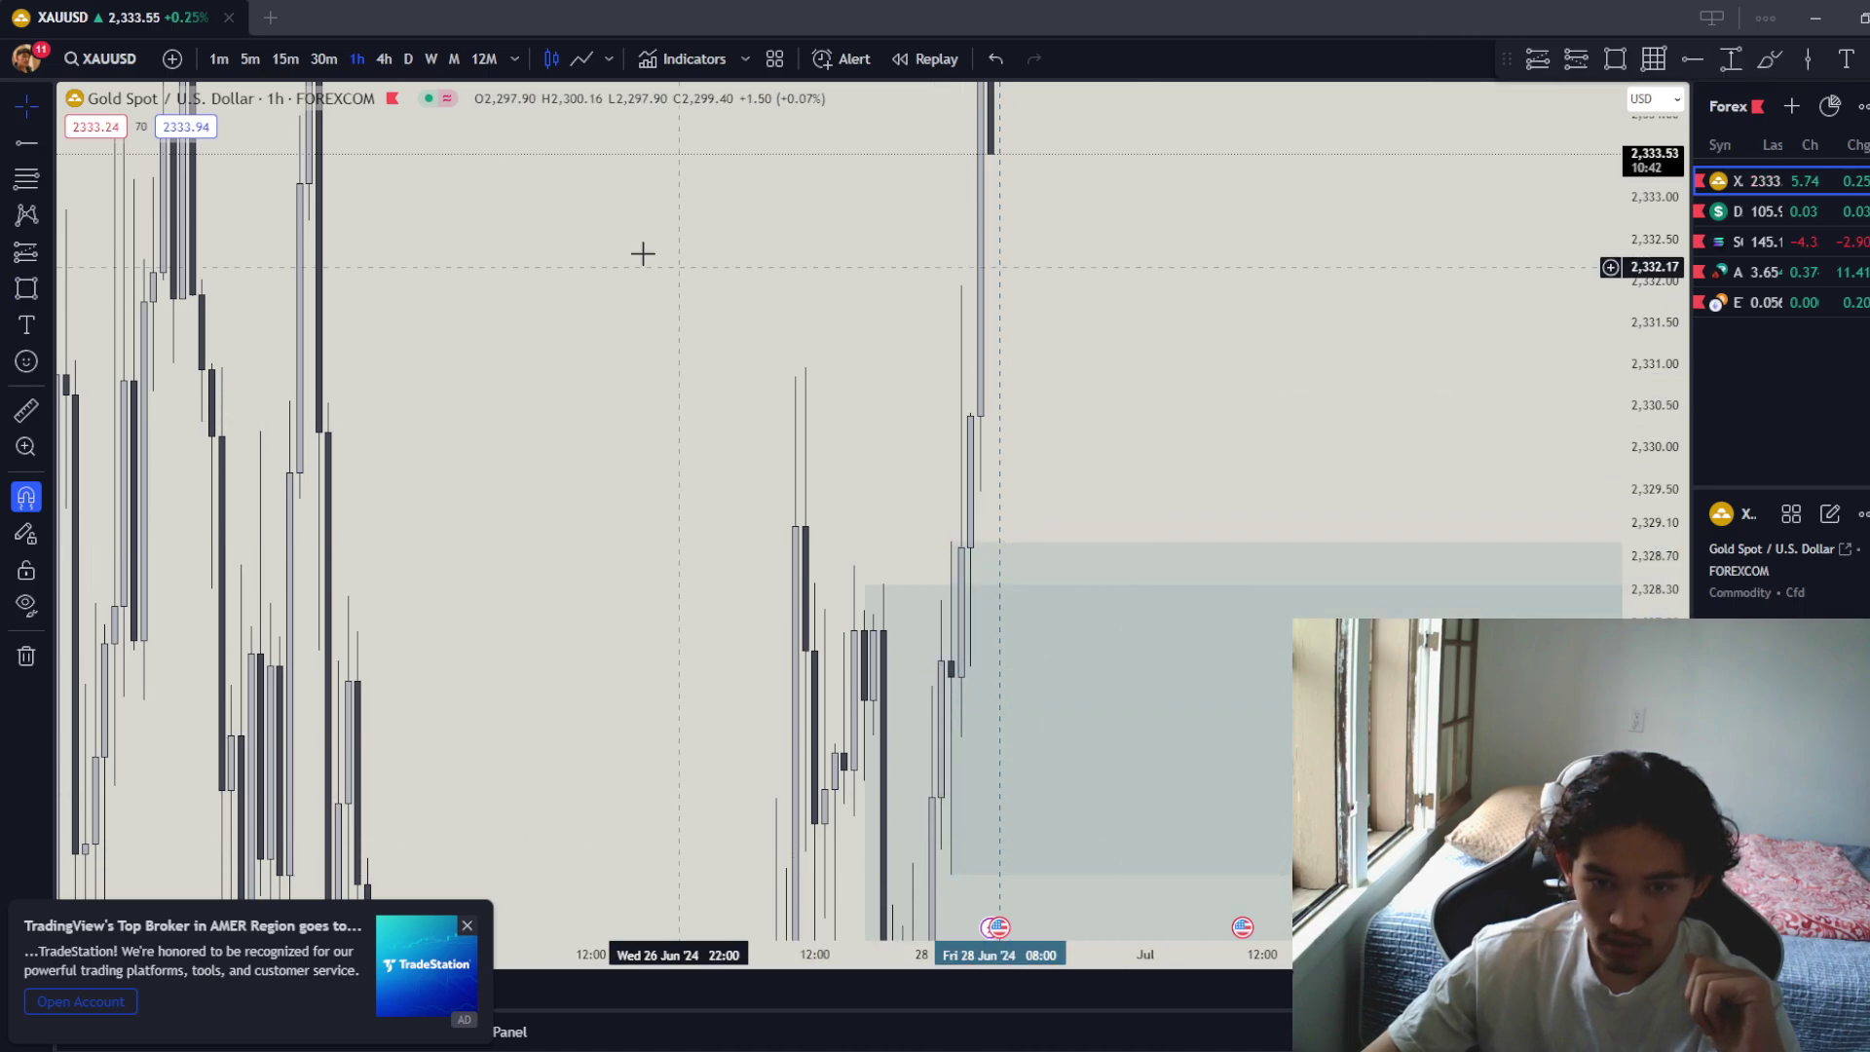
On the 30-minute chart, draw a rectangle zone from the 28 June 04:30 candle's high at 2,331.49 down to about 2,327.4.
left_click(323, 59)
left_click_drag(1403, 347, 1376, 503)
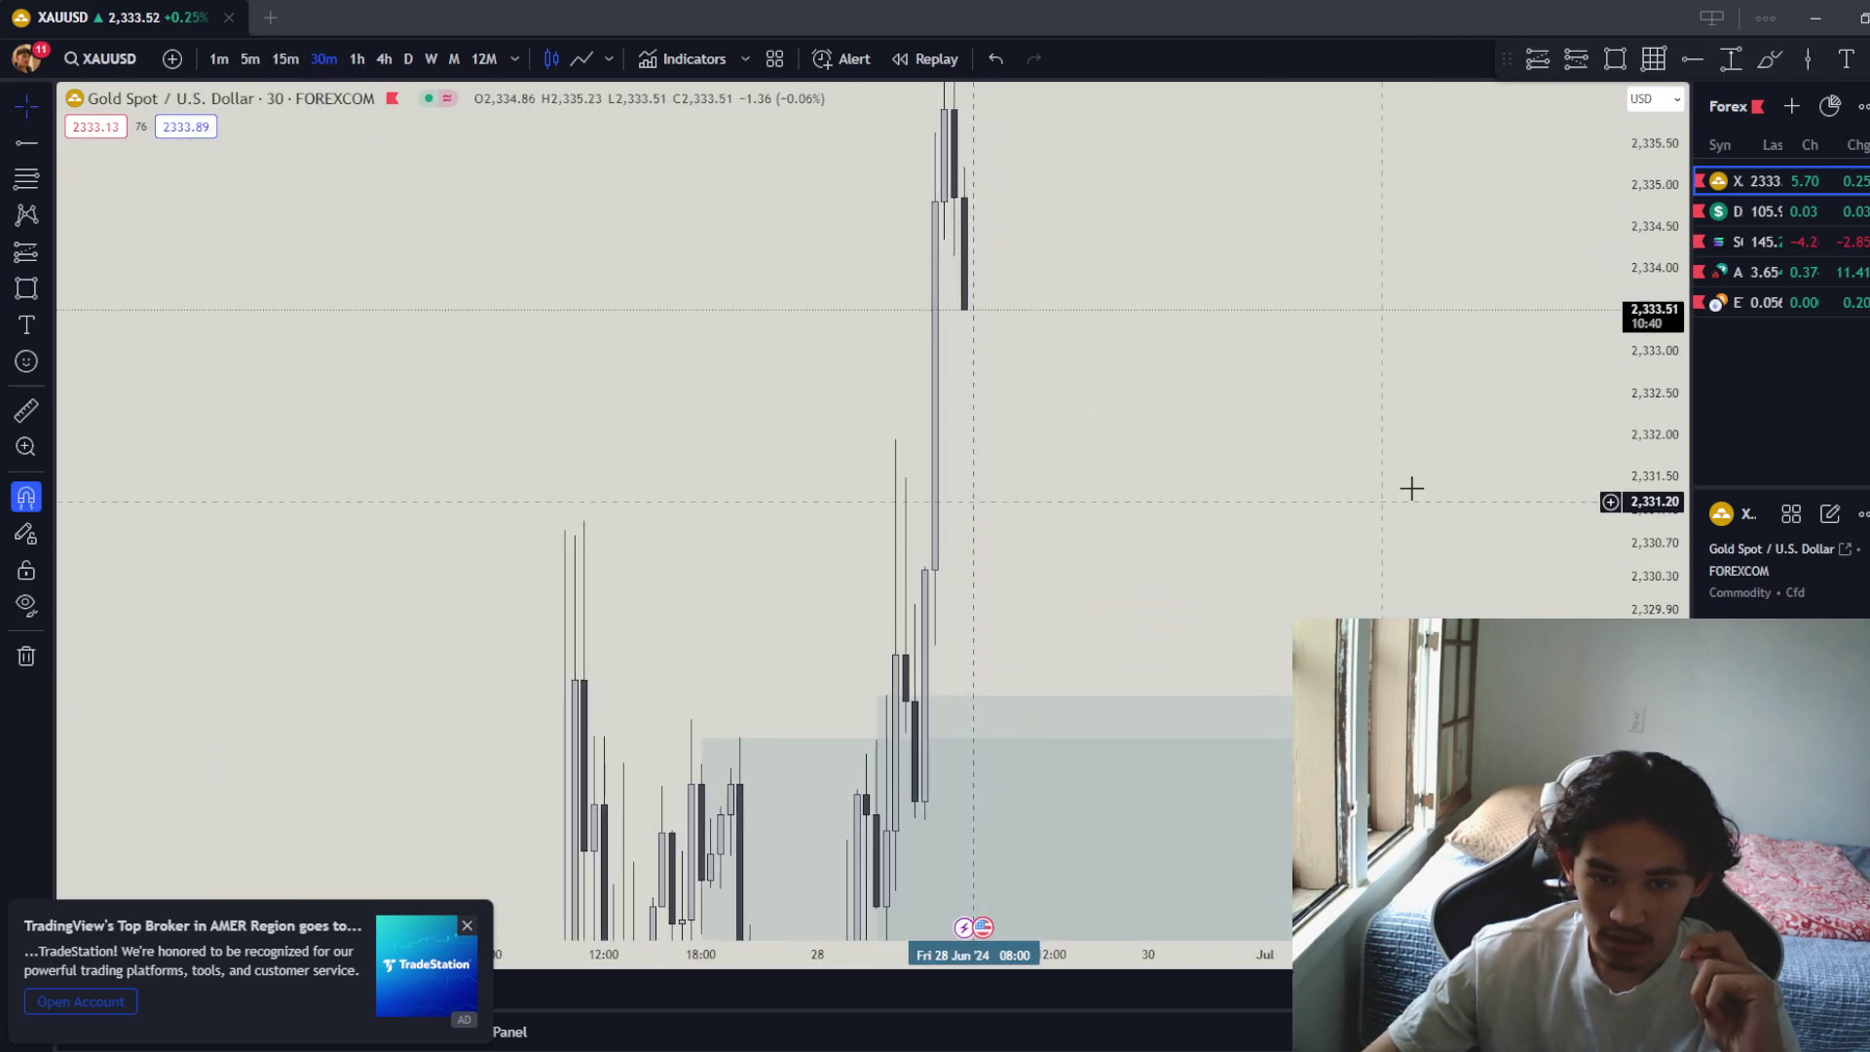
left_click_drag(1646, 394, 1664, 667)
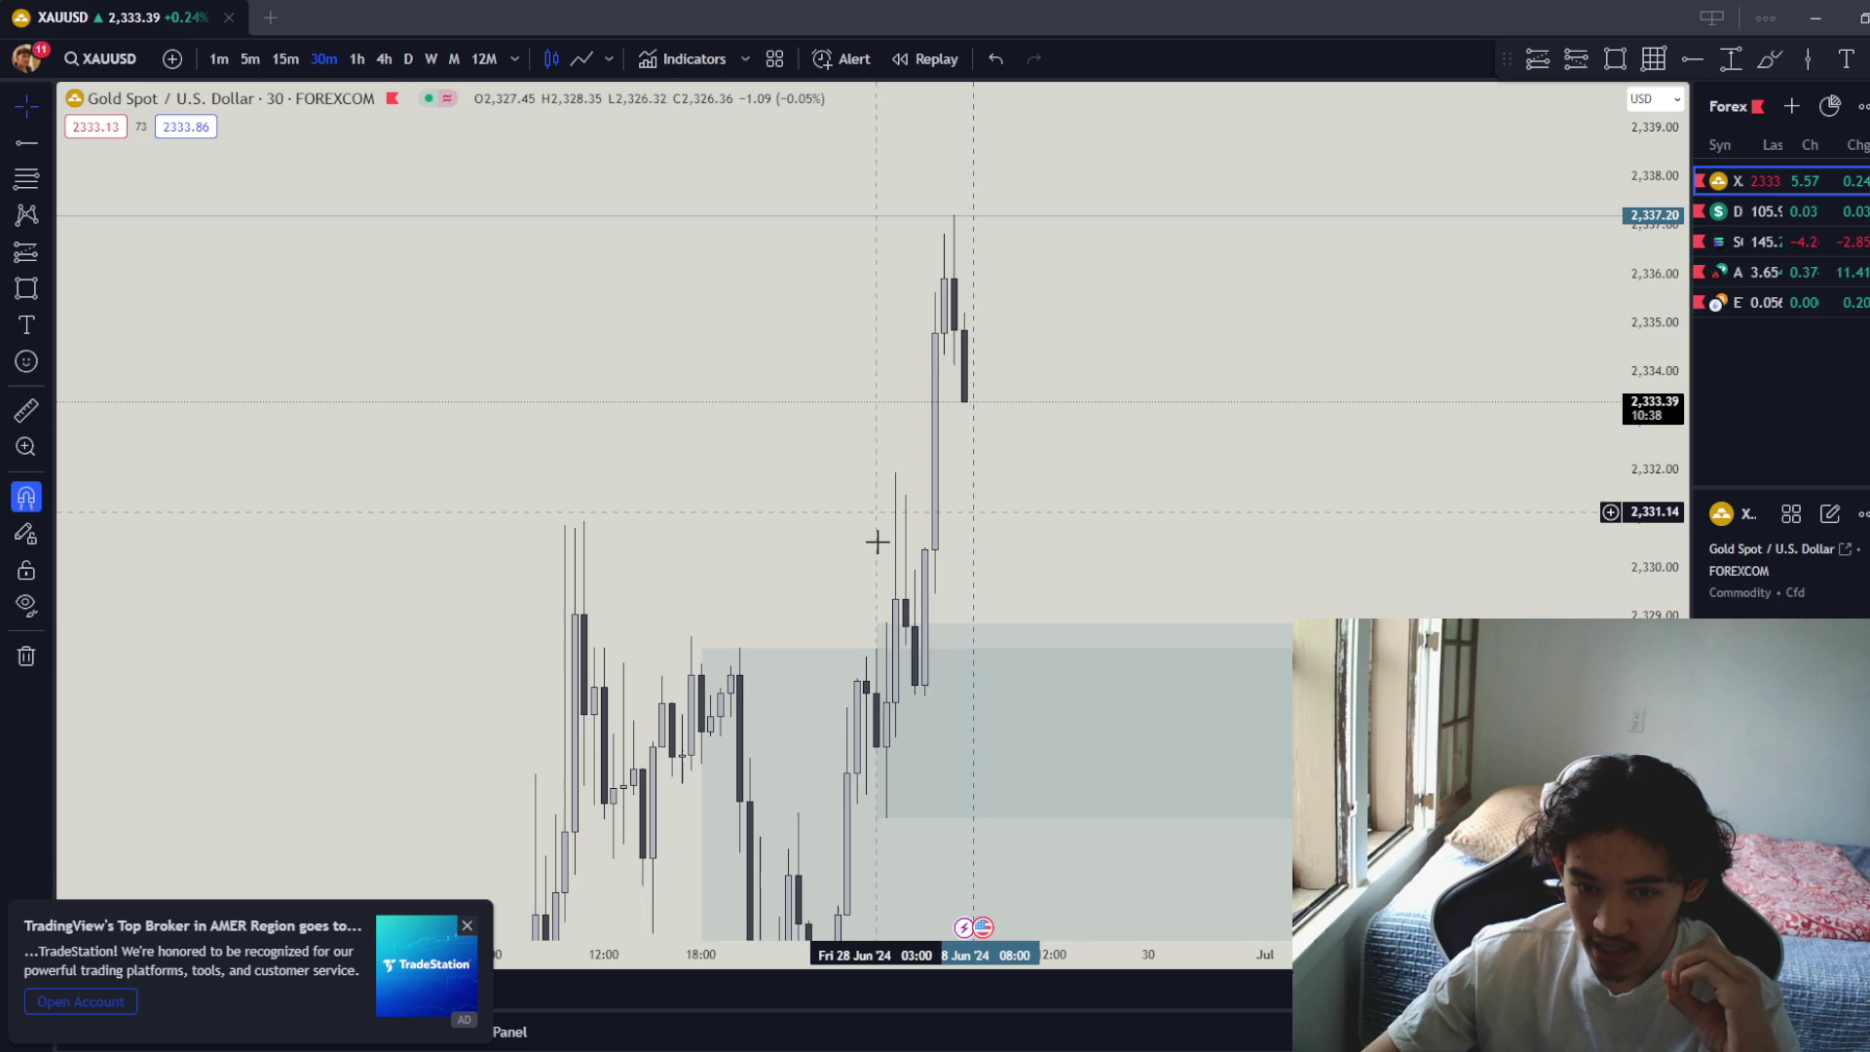
left_click(1616, 60)
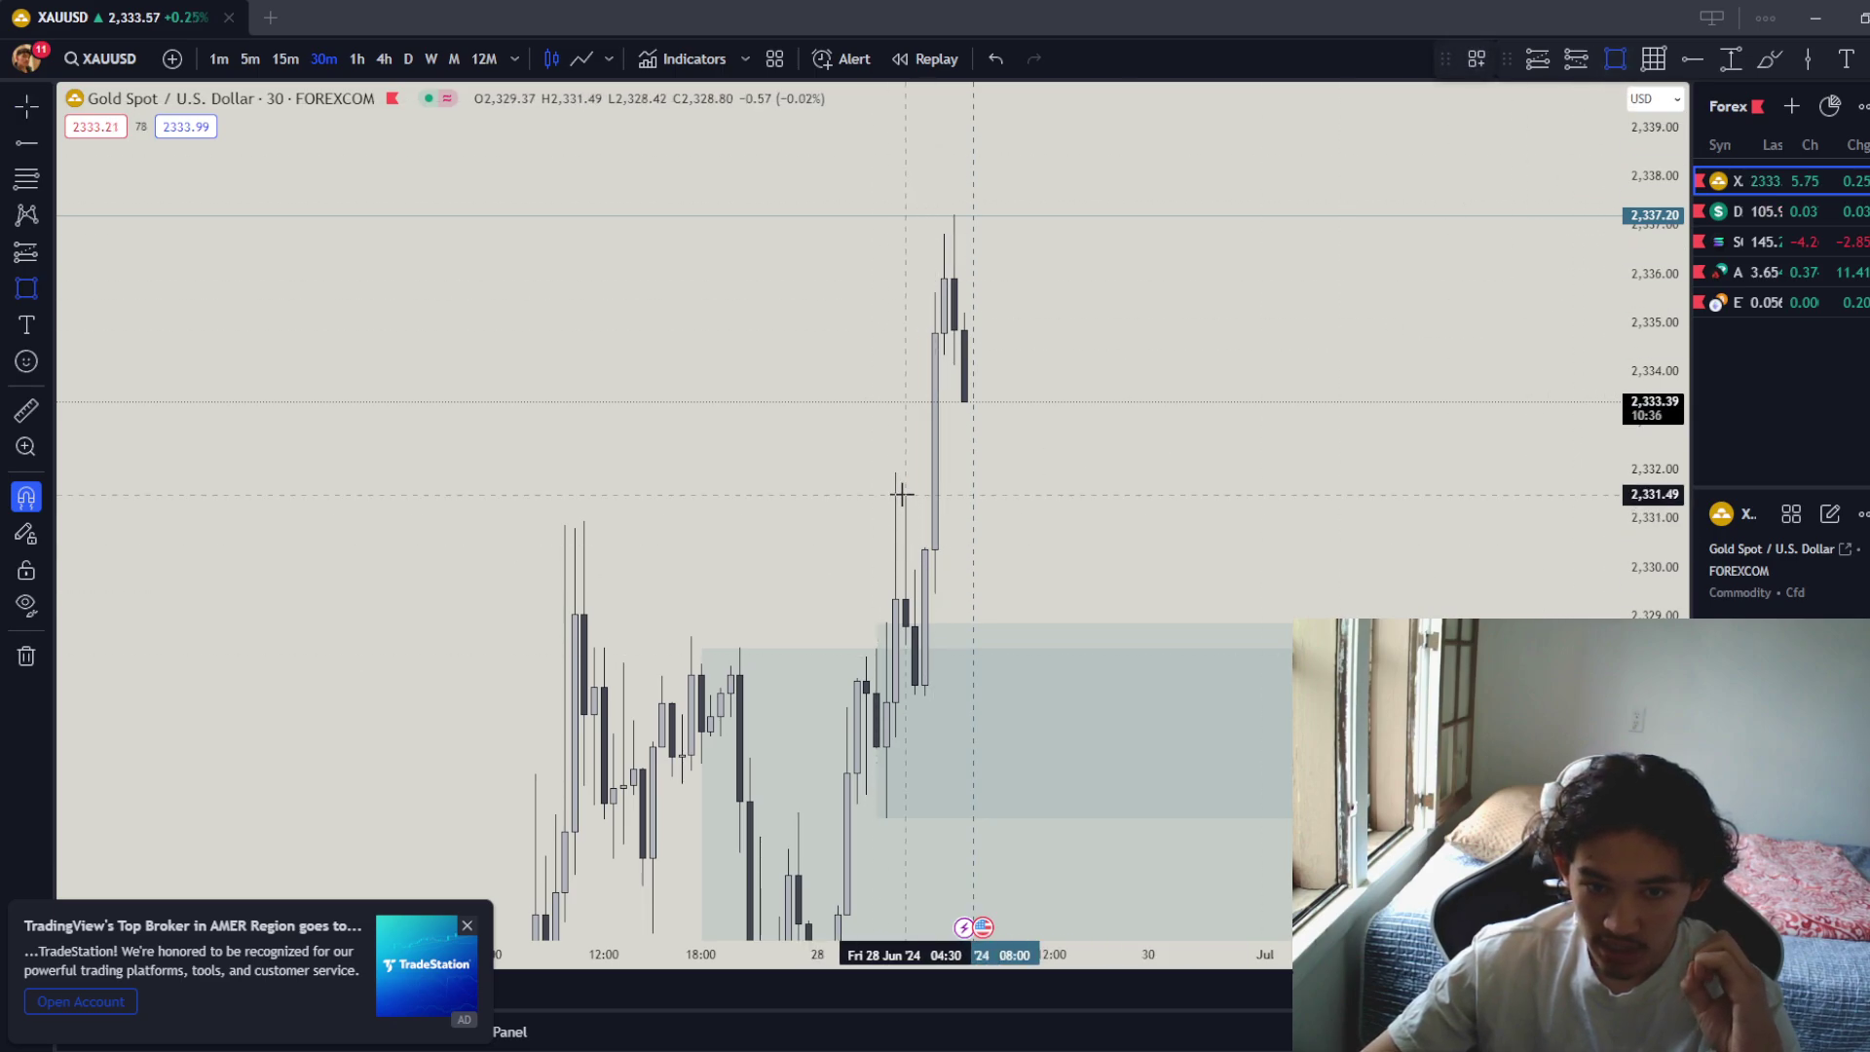
left_click_drag(909, 495, 915, 698)
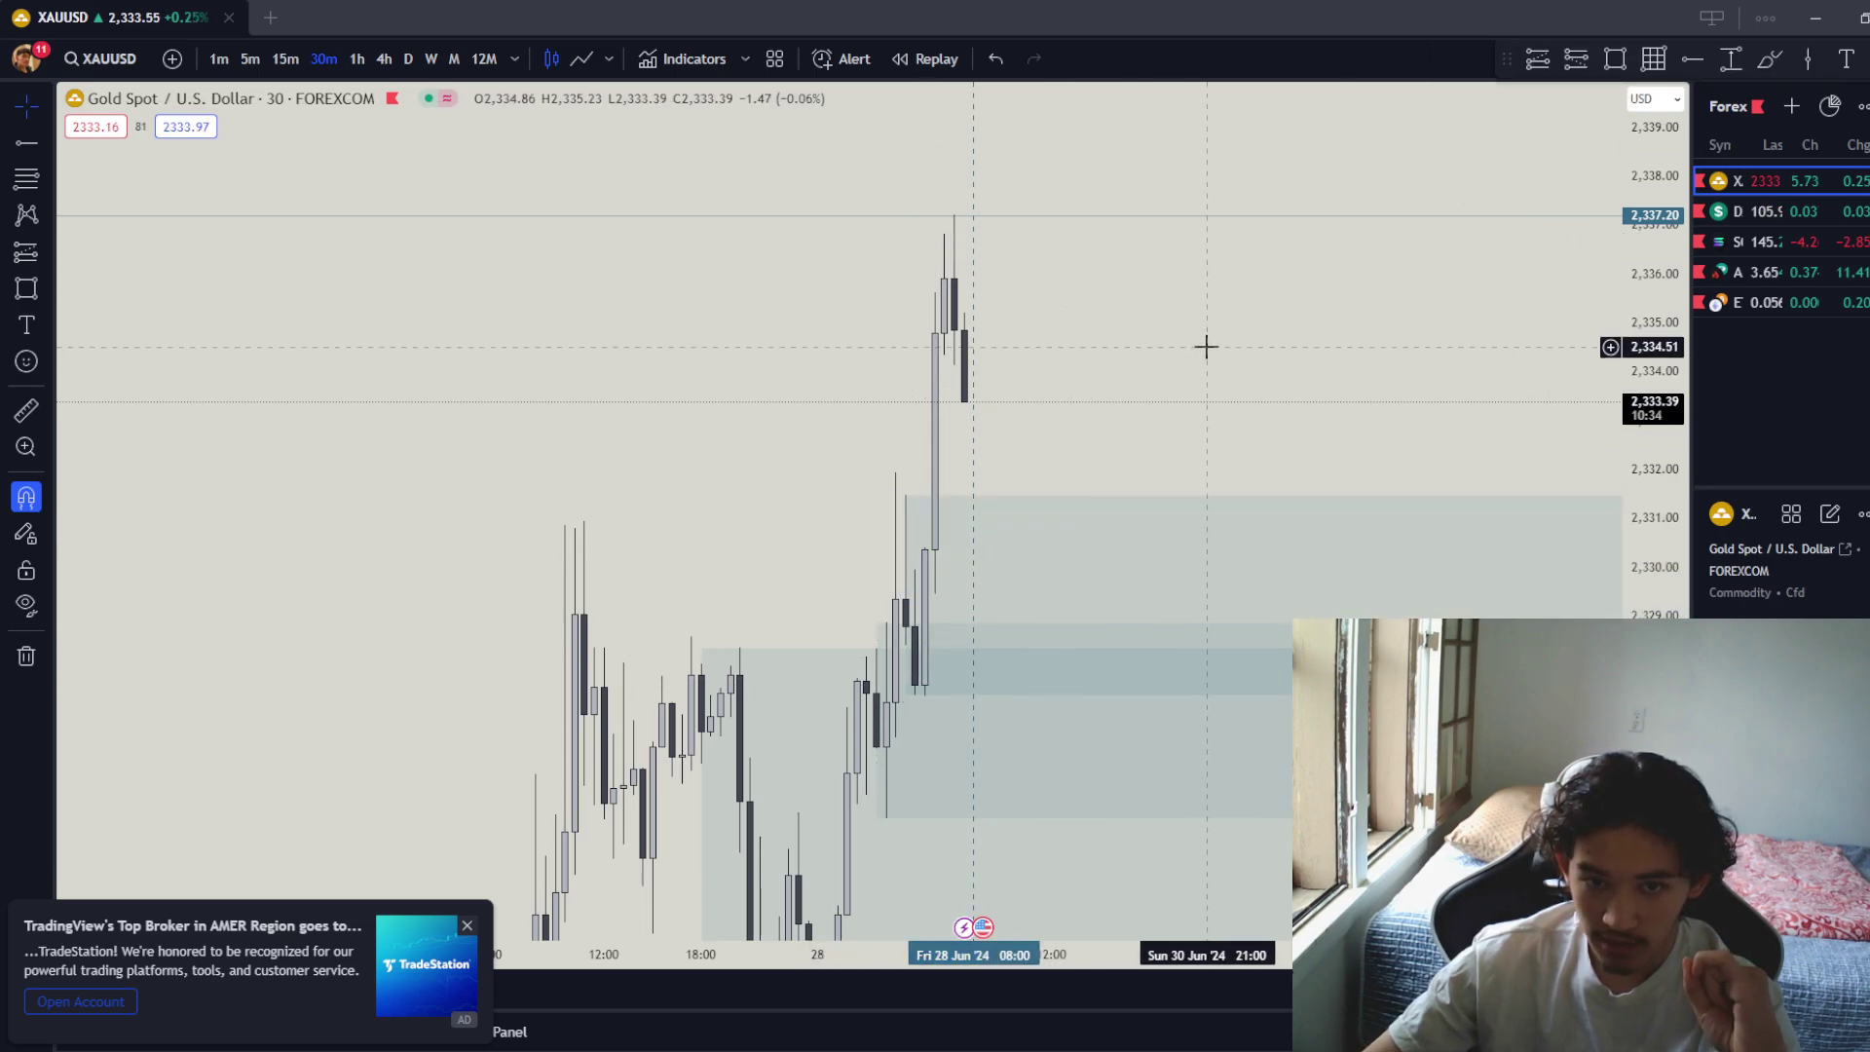
Return the chart to the 1-hour timeframe to review the latest candles against the 2,337.20 and 2,340.68 levels.
left_click_drag(1205, 346, 1230, 594)
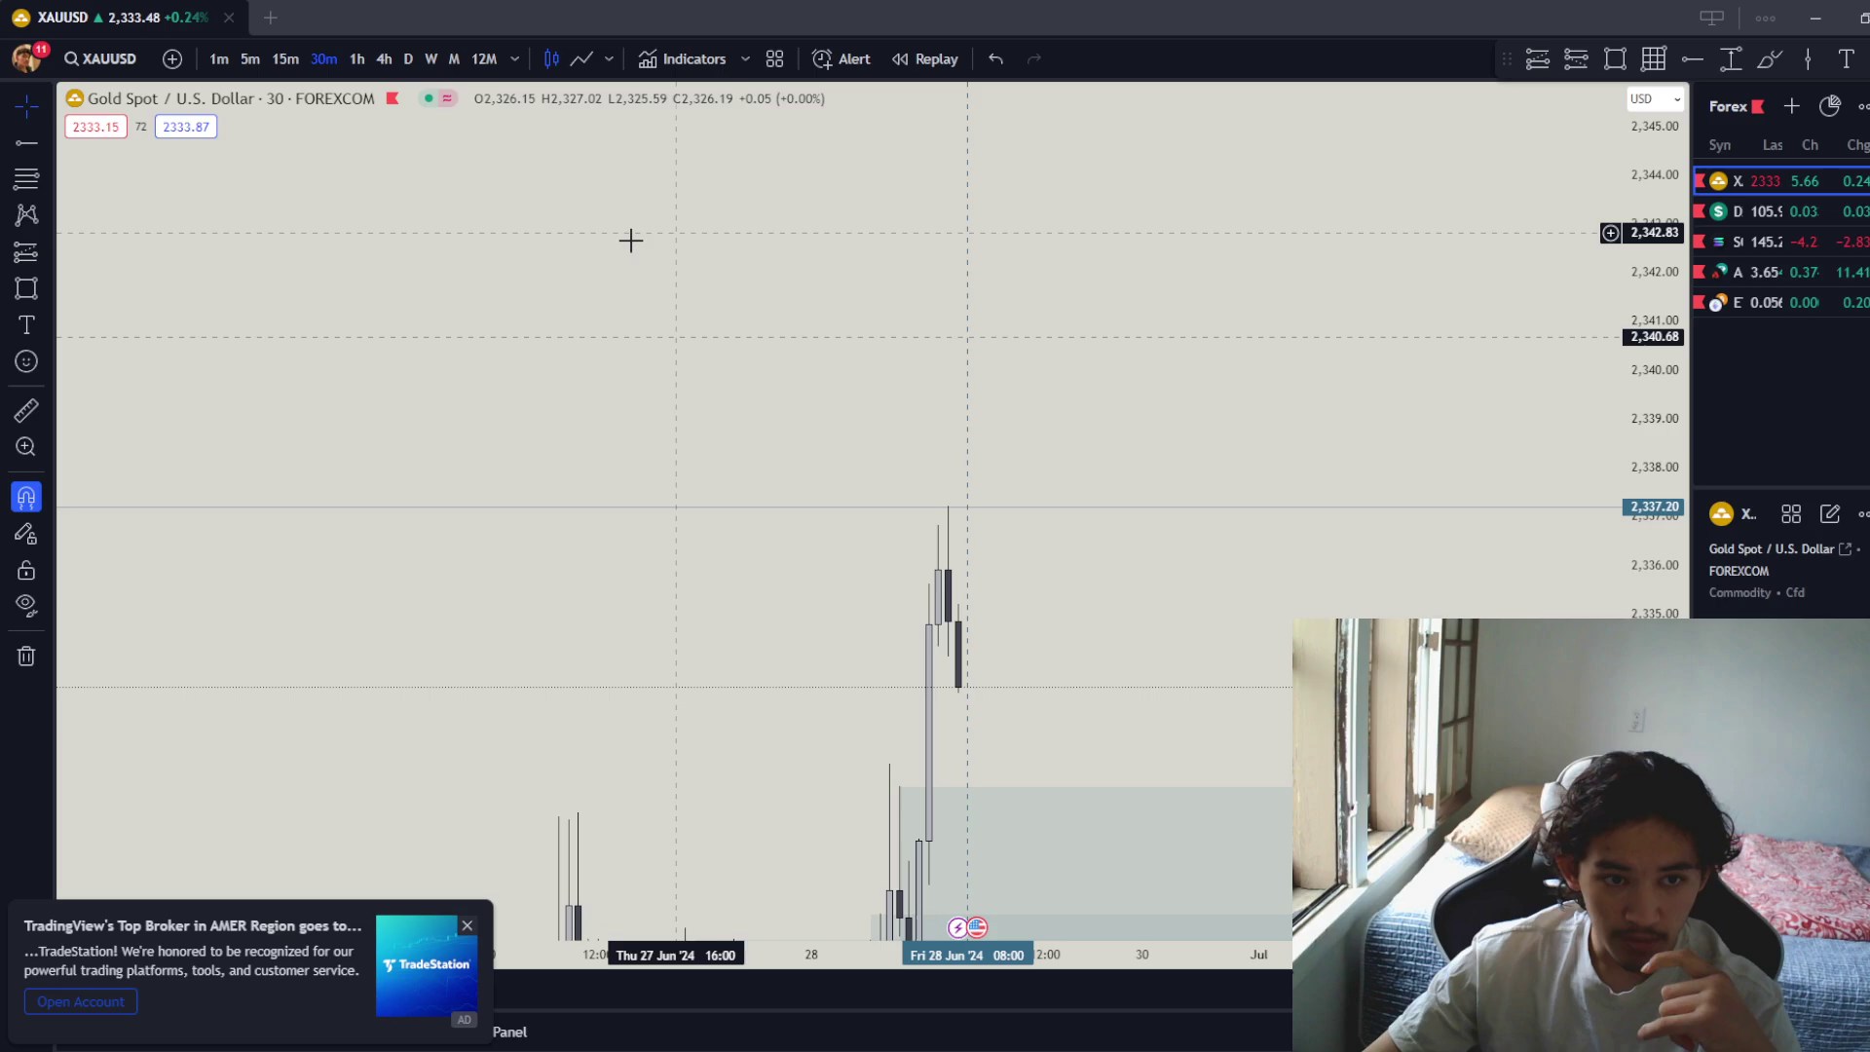
left_click(357, 60)
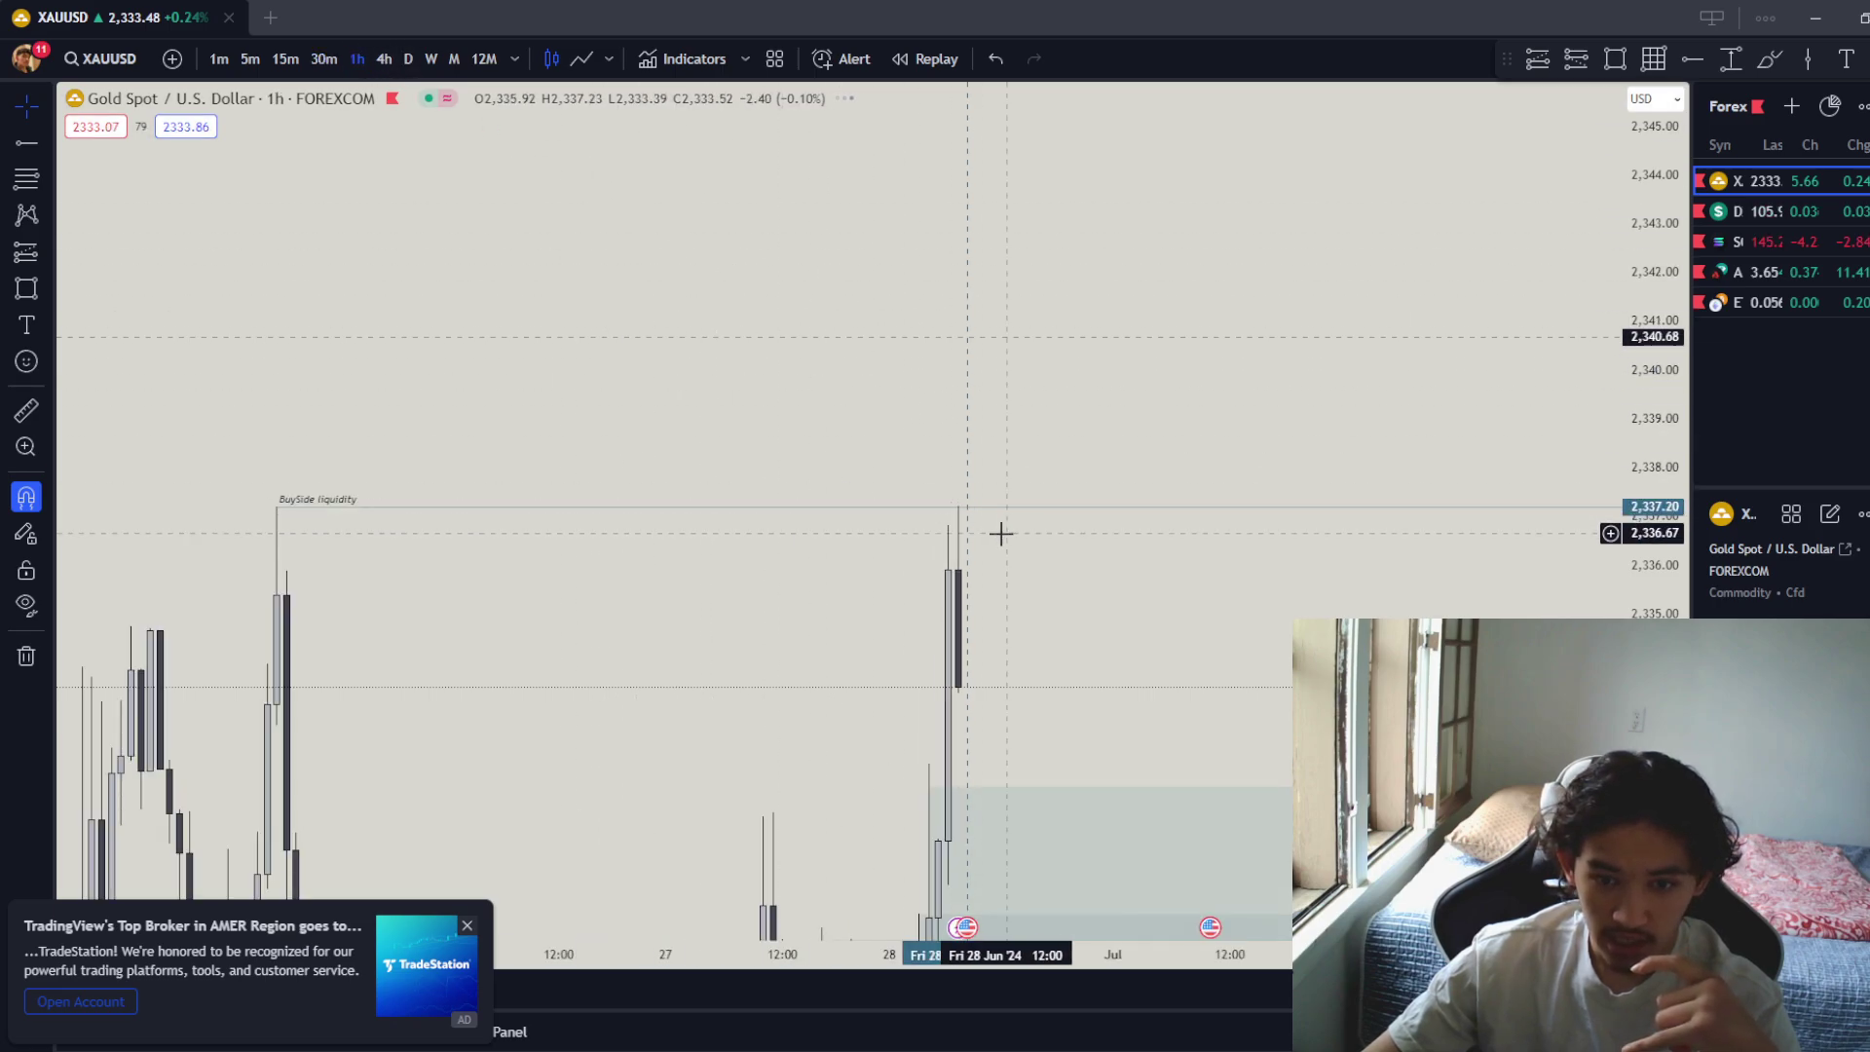
Move the start of the BuySide liquidity line to the latest 28 June high at 2,337.23.
left_click_drag(276, 507, 963, 504)
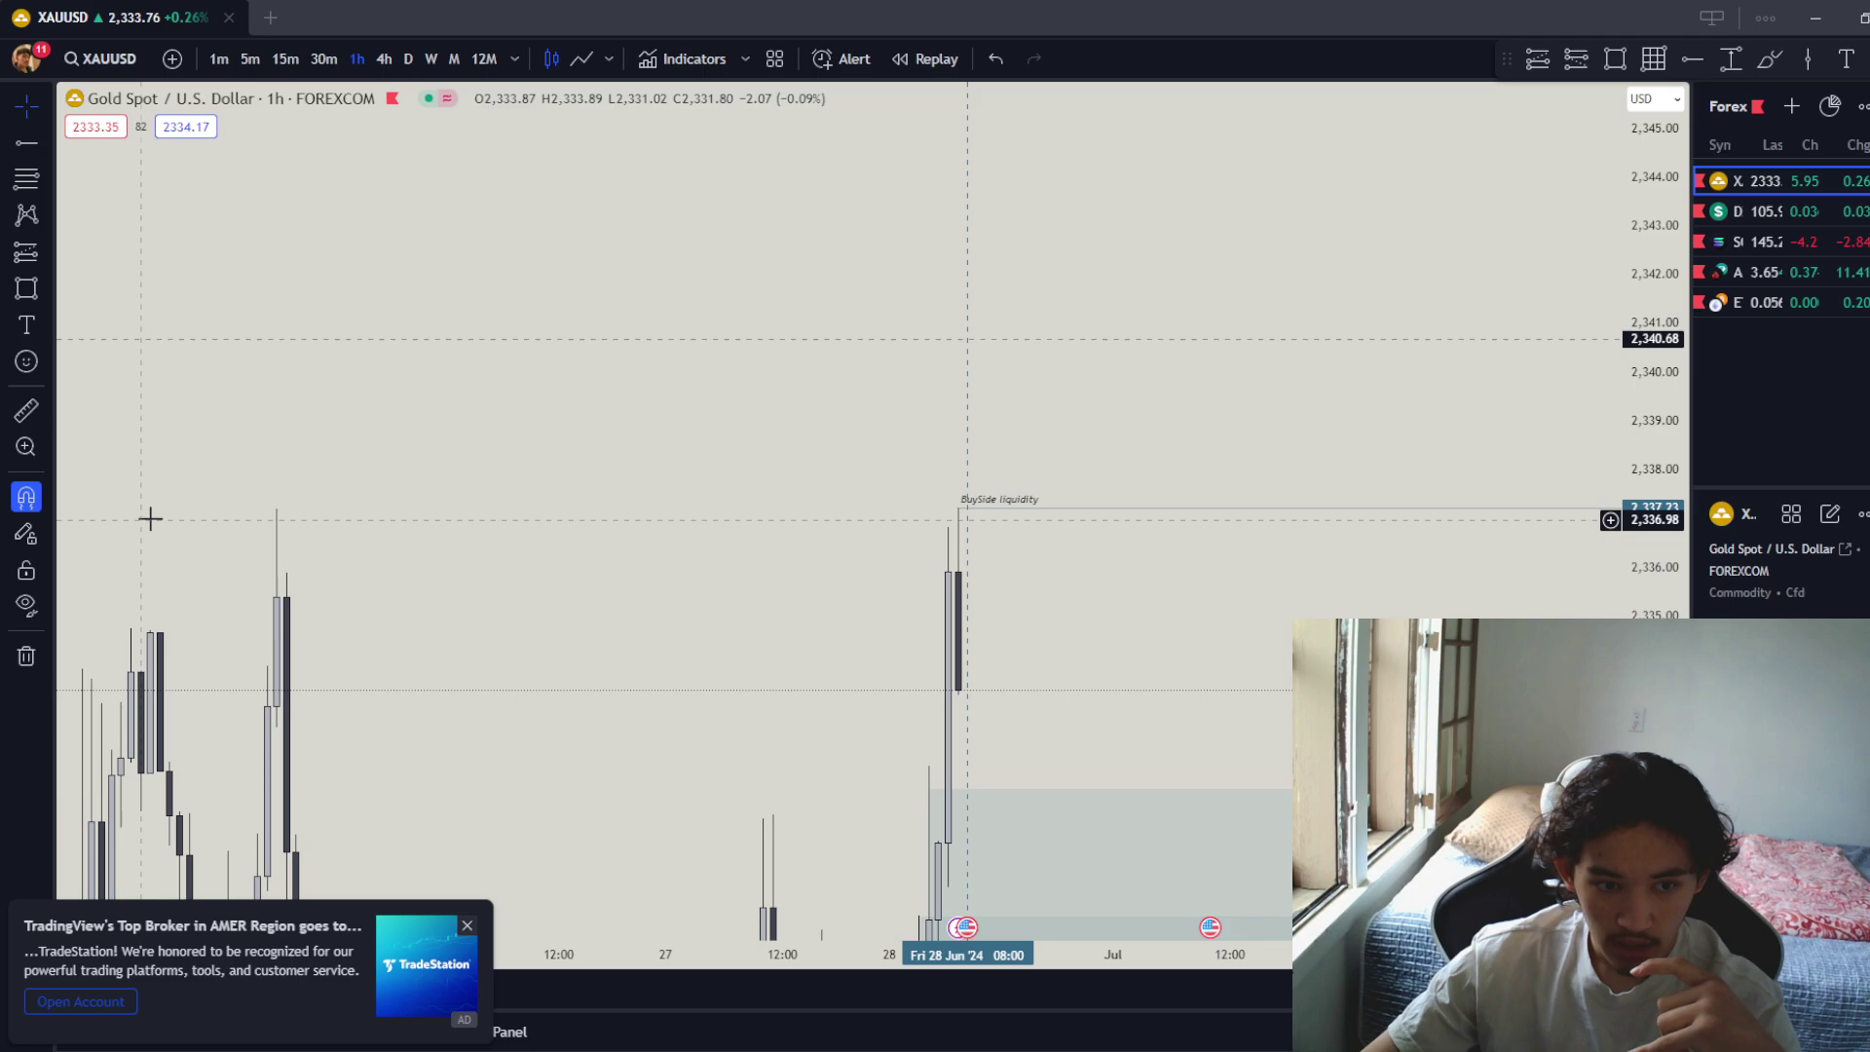
left_click_drag(1214, 439, 1117, 275)
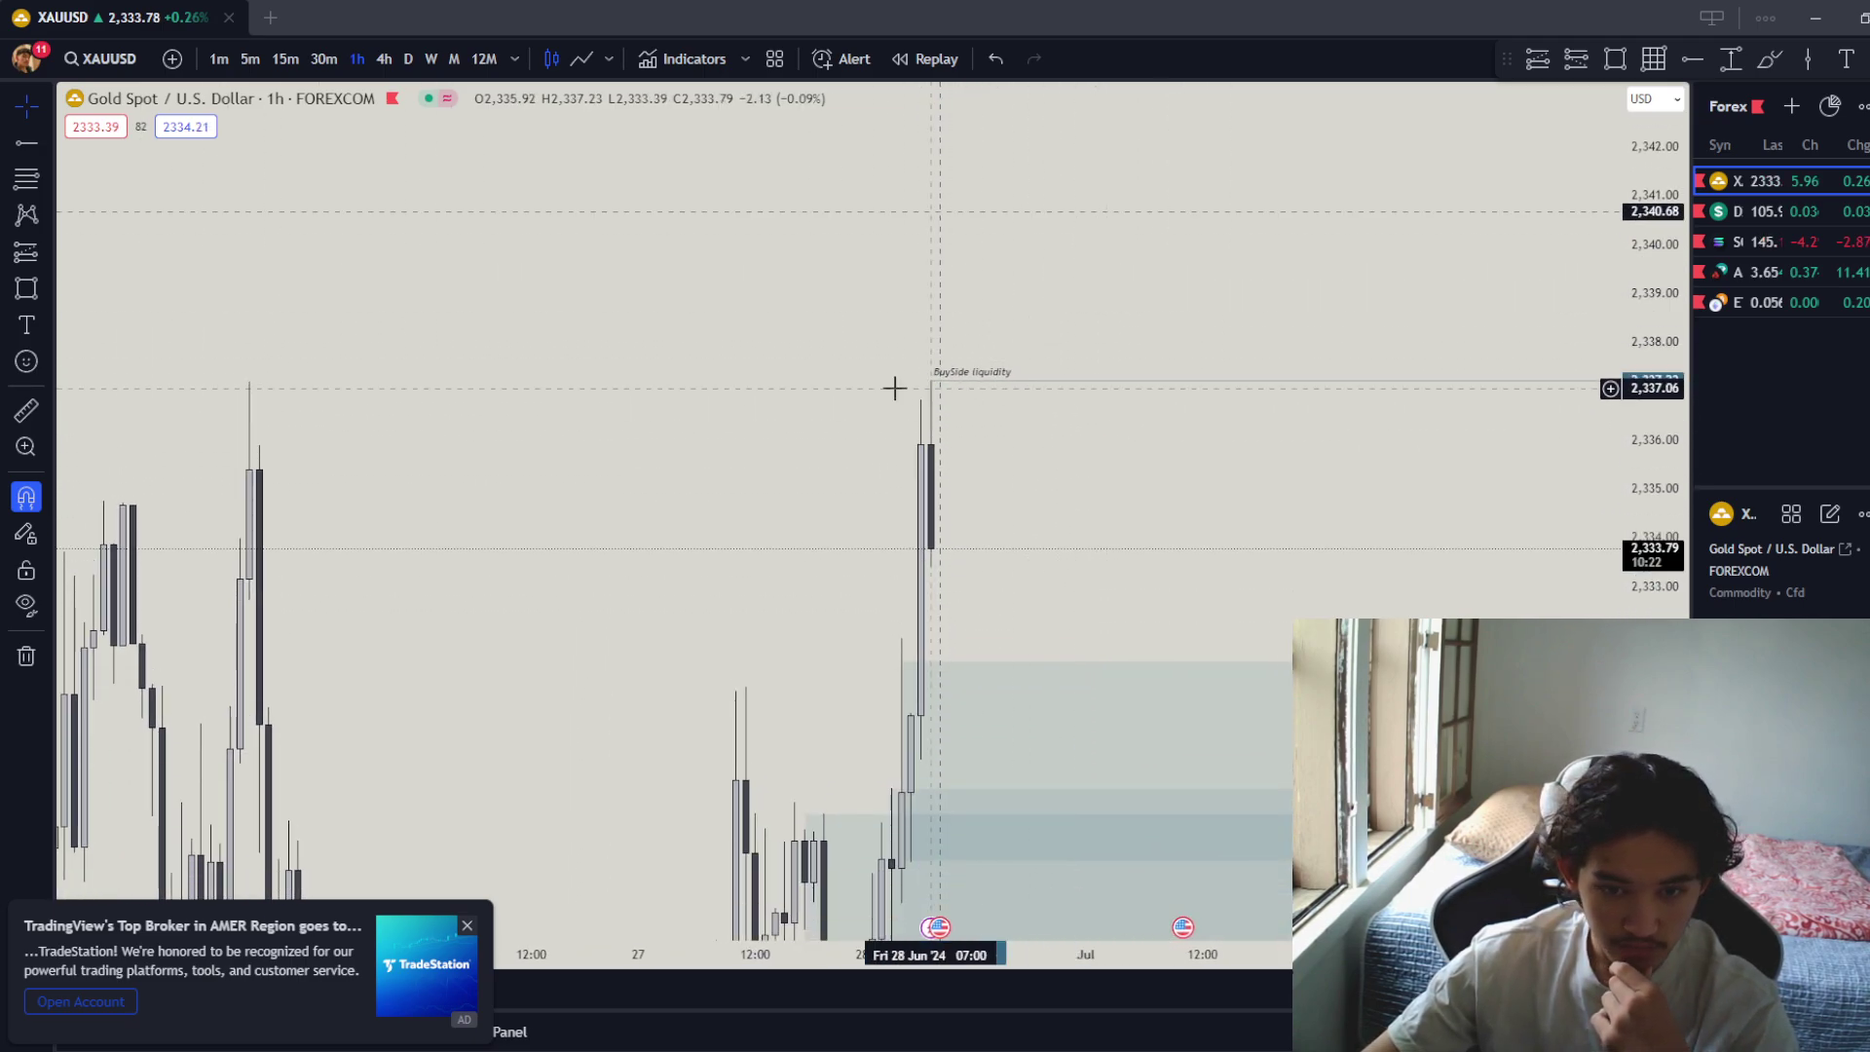
On the 30-minute chart, place vertical lines at about 20:00 on 27 June and at 03:00 on 28 June.
left_click(326, 59)
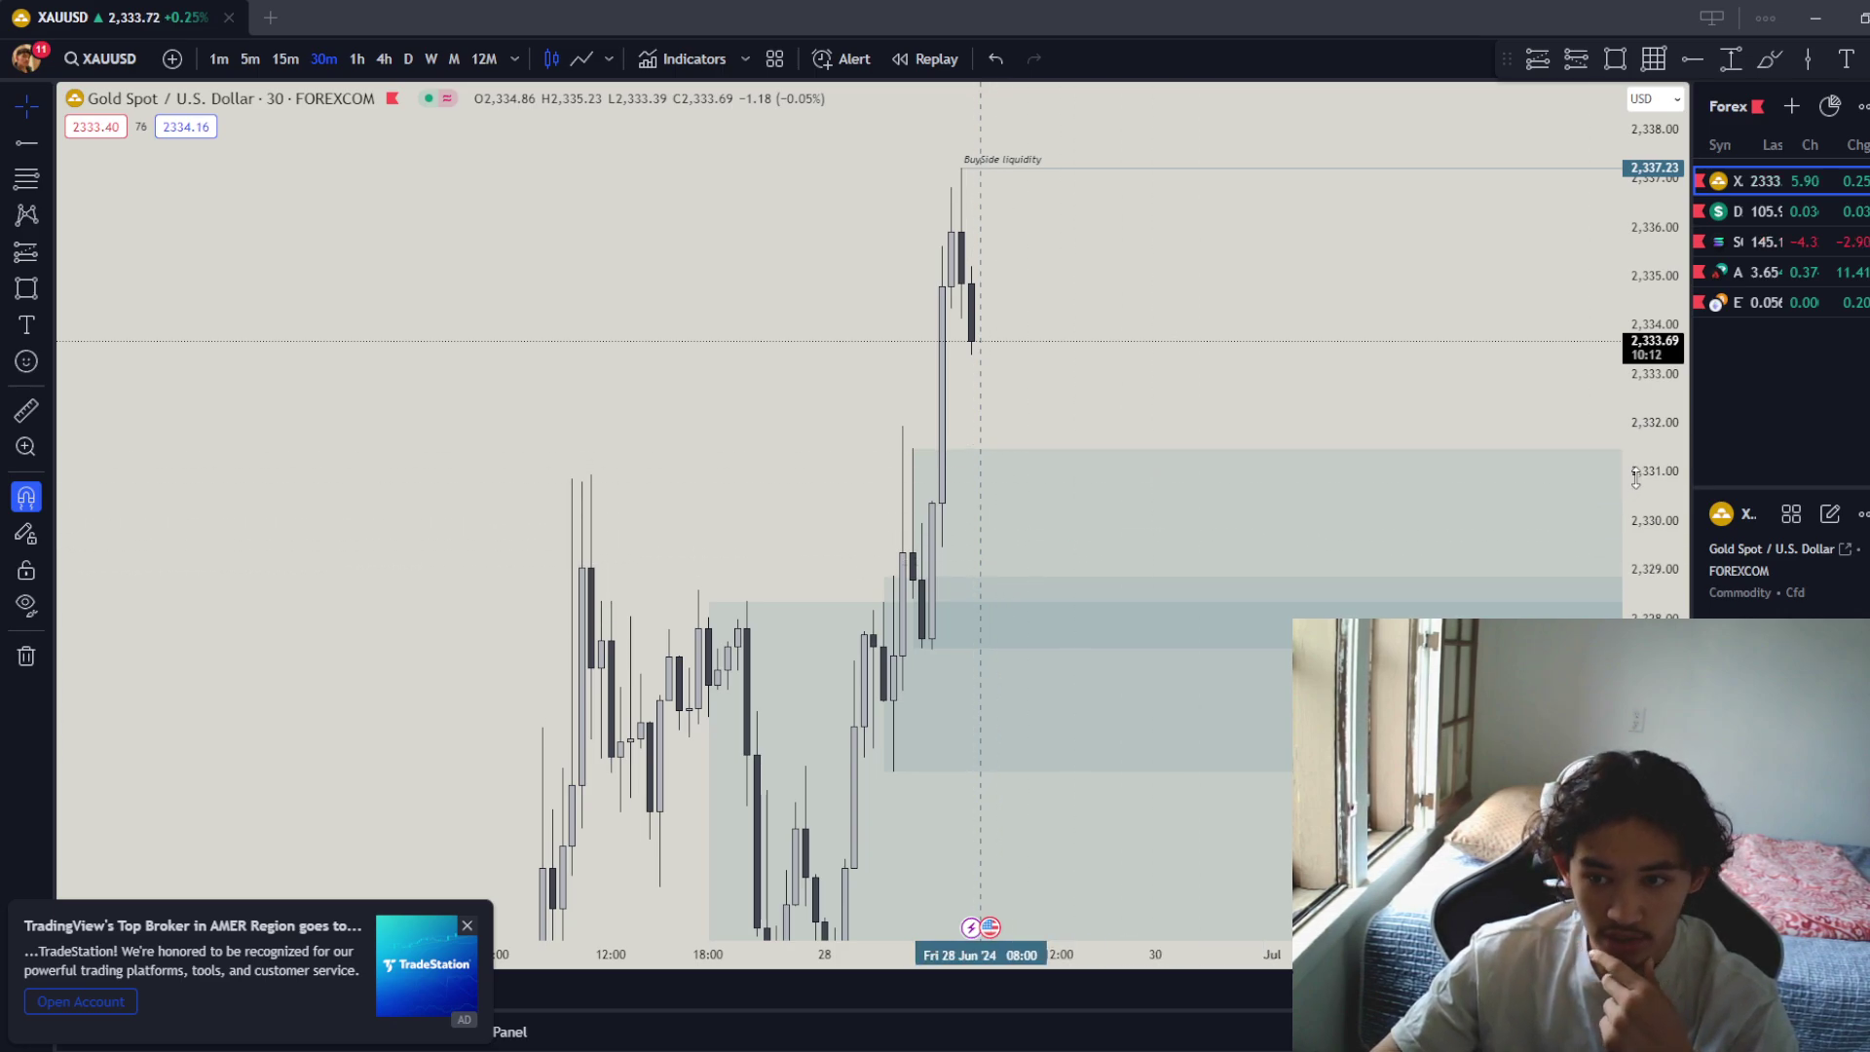
left_click_drag(1639, 453, 1639, 604)
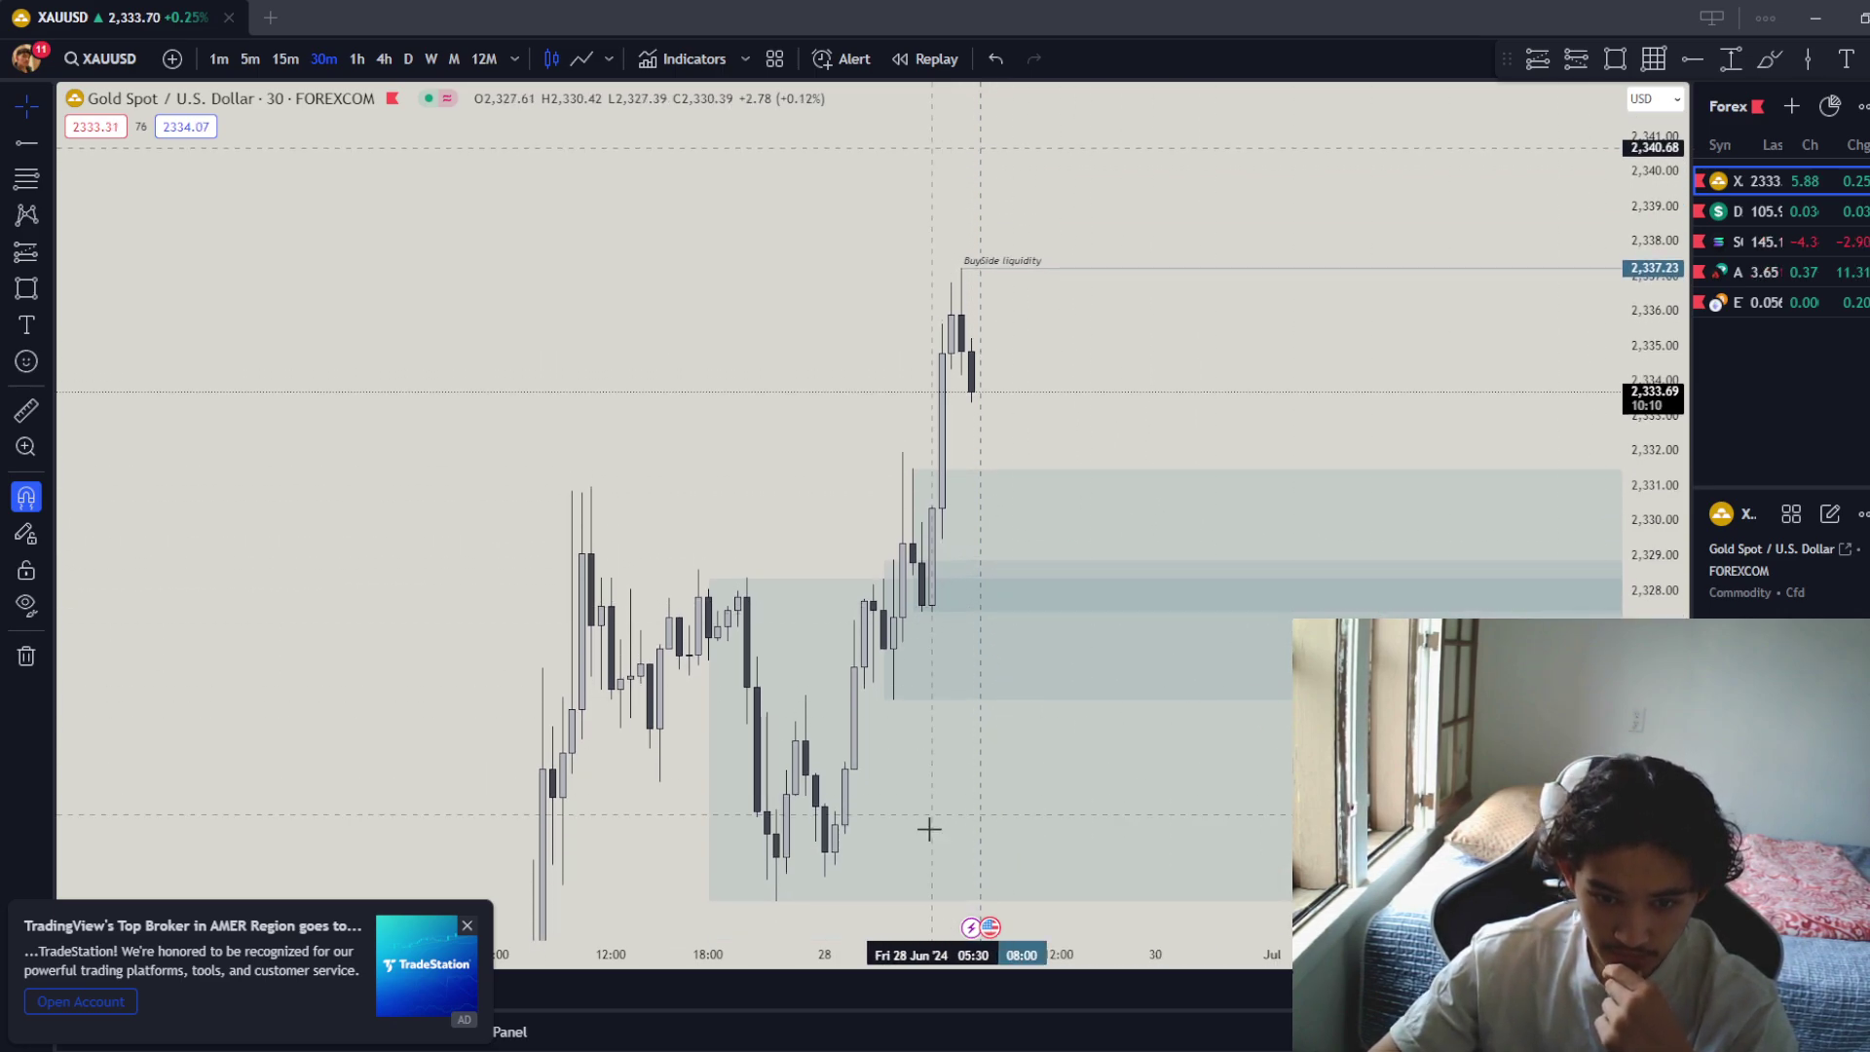
scroll(1269, 864, "down", 3)
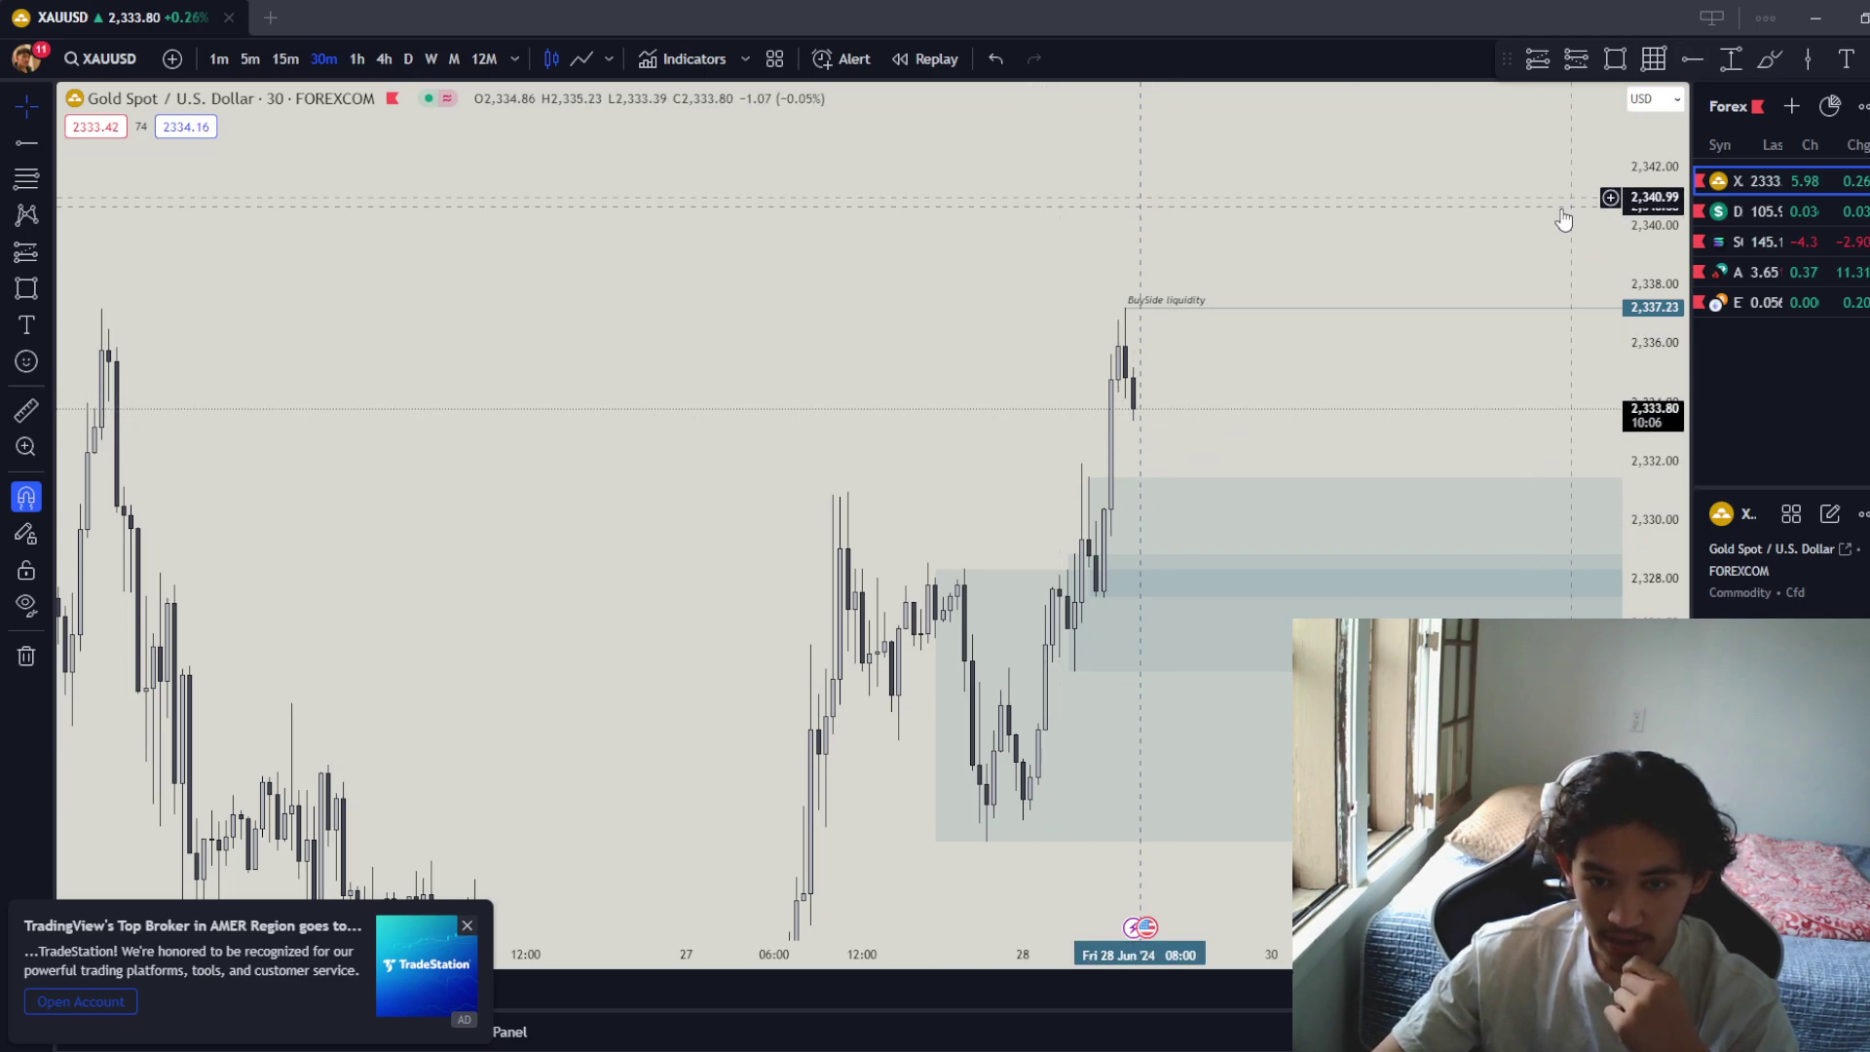
left_click(1801, 61)
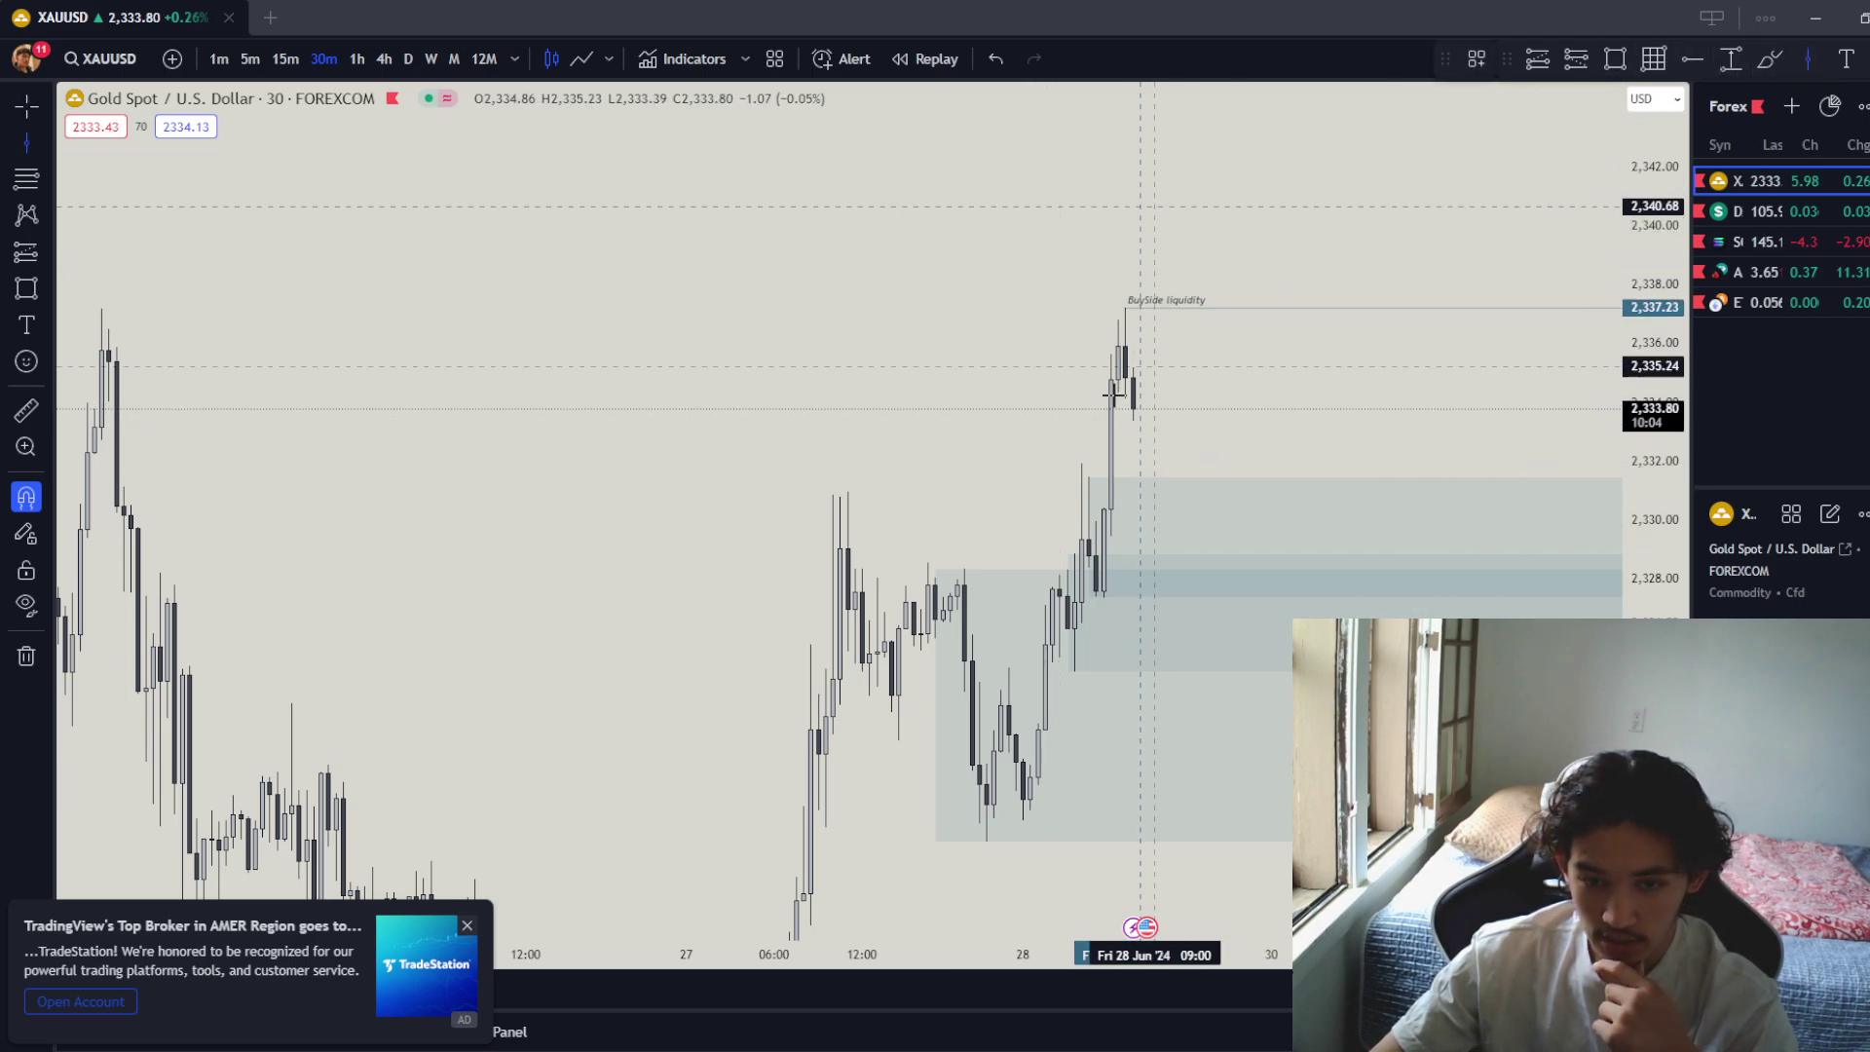
left_click(963, 528)
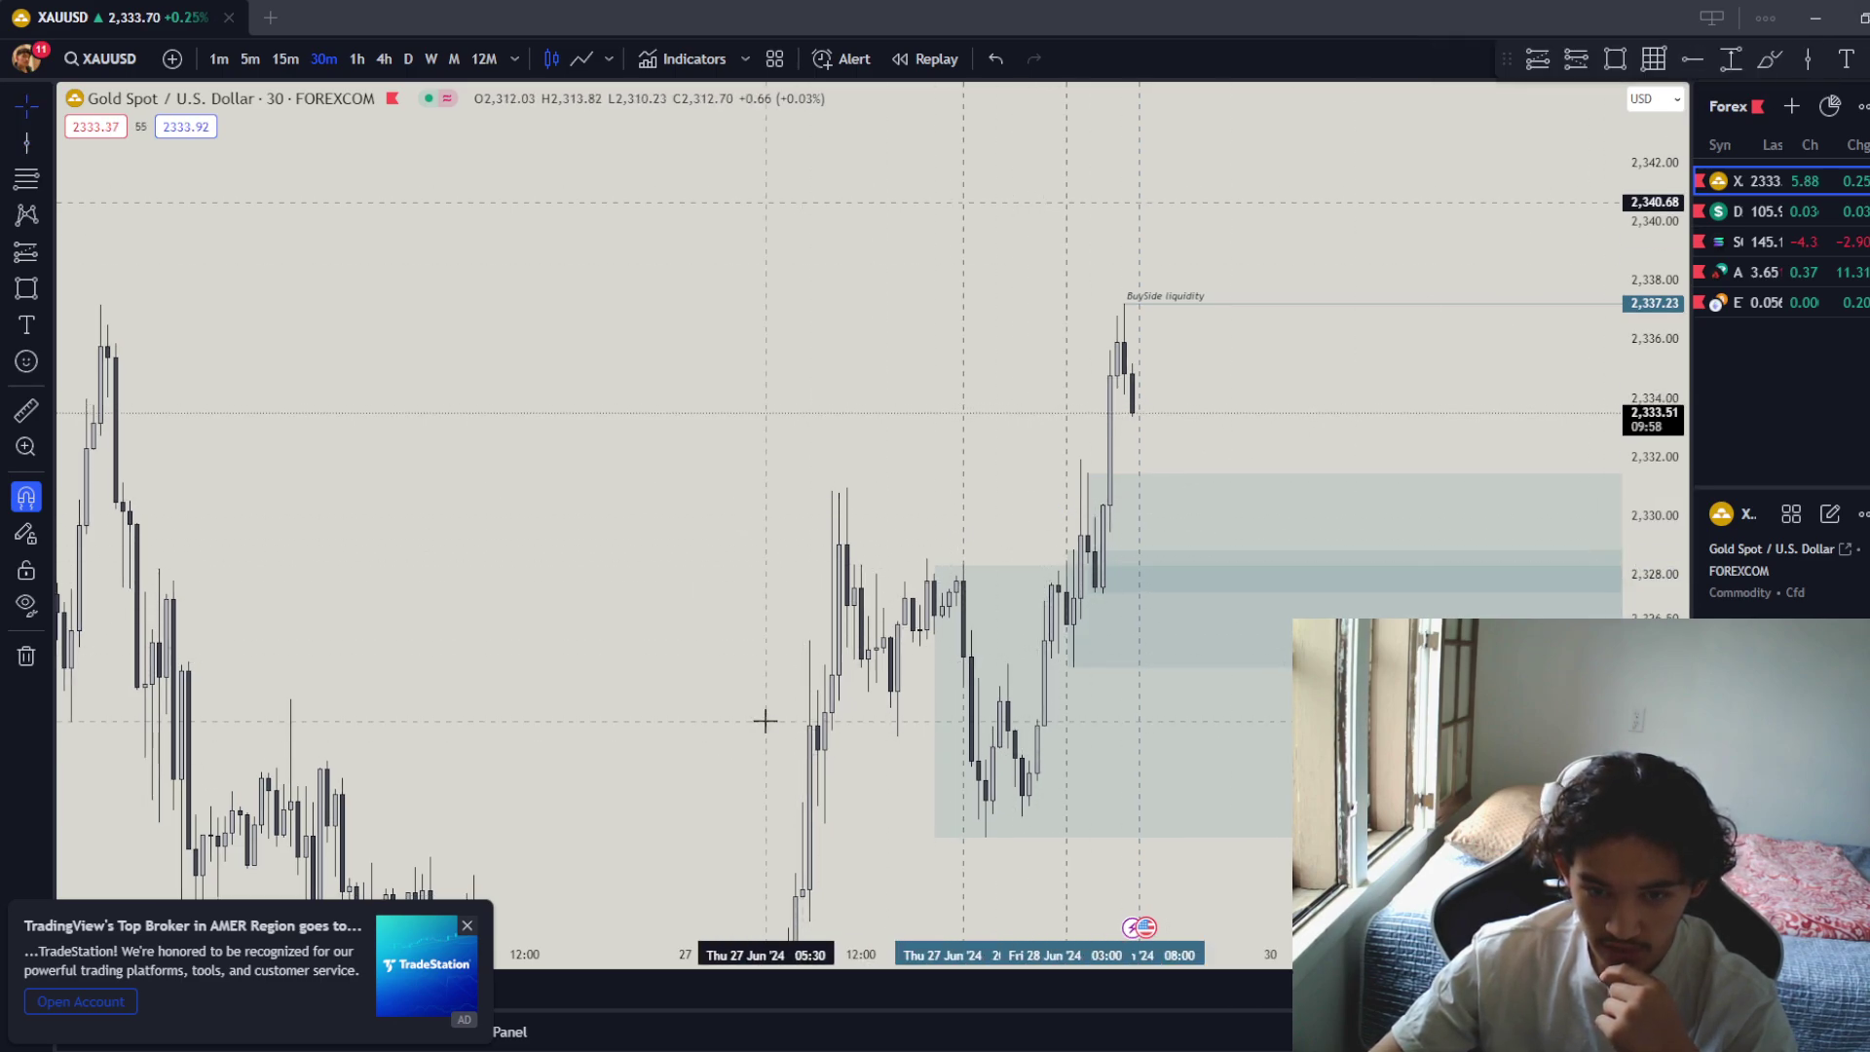
key("Escape")
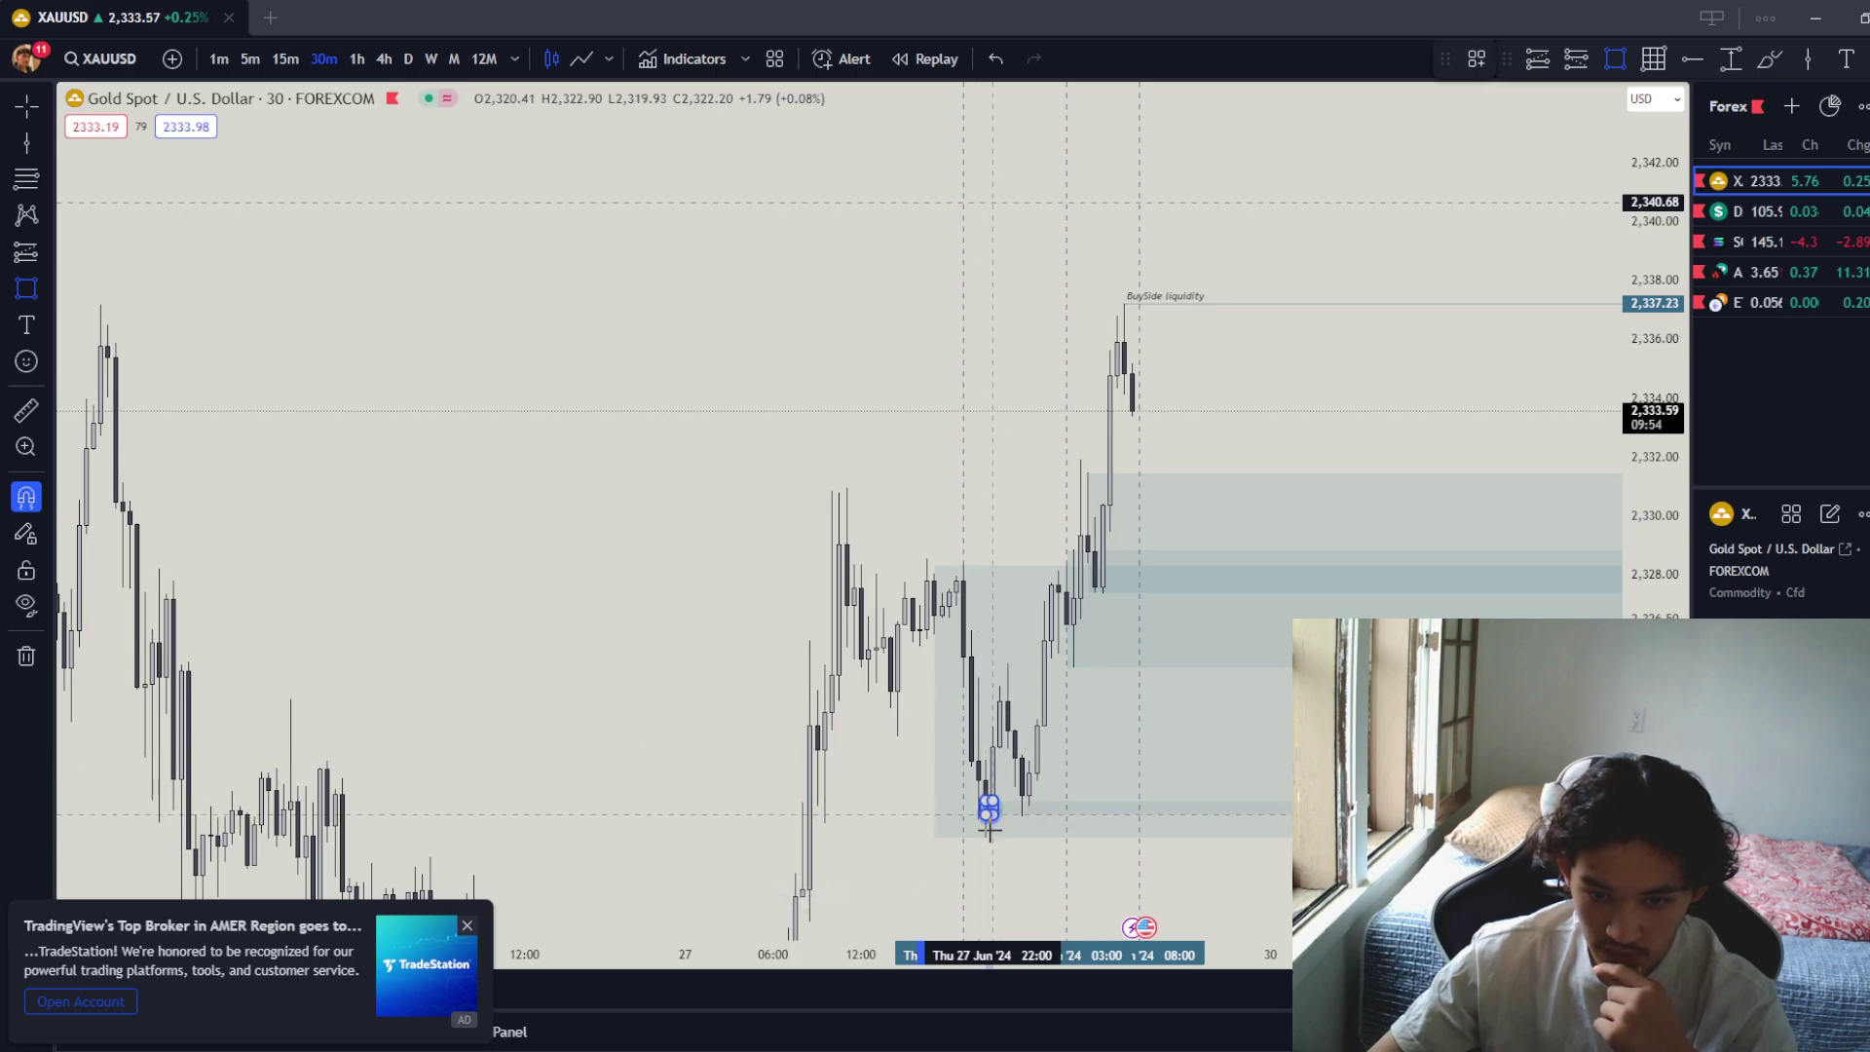
Draw small rectangle zones at the 27 June 22:00 swing low, about 2,320.2 to 2,319, and at the top of the 28 June 02:30 candle.
left_click(985, 809)
key("Delete")
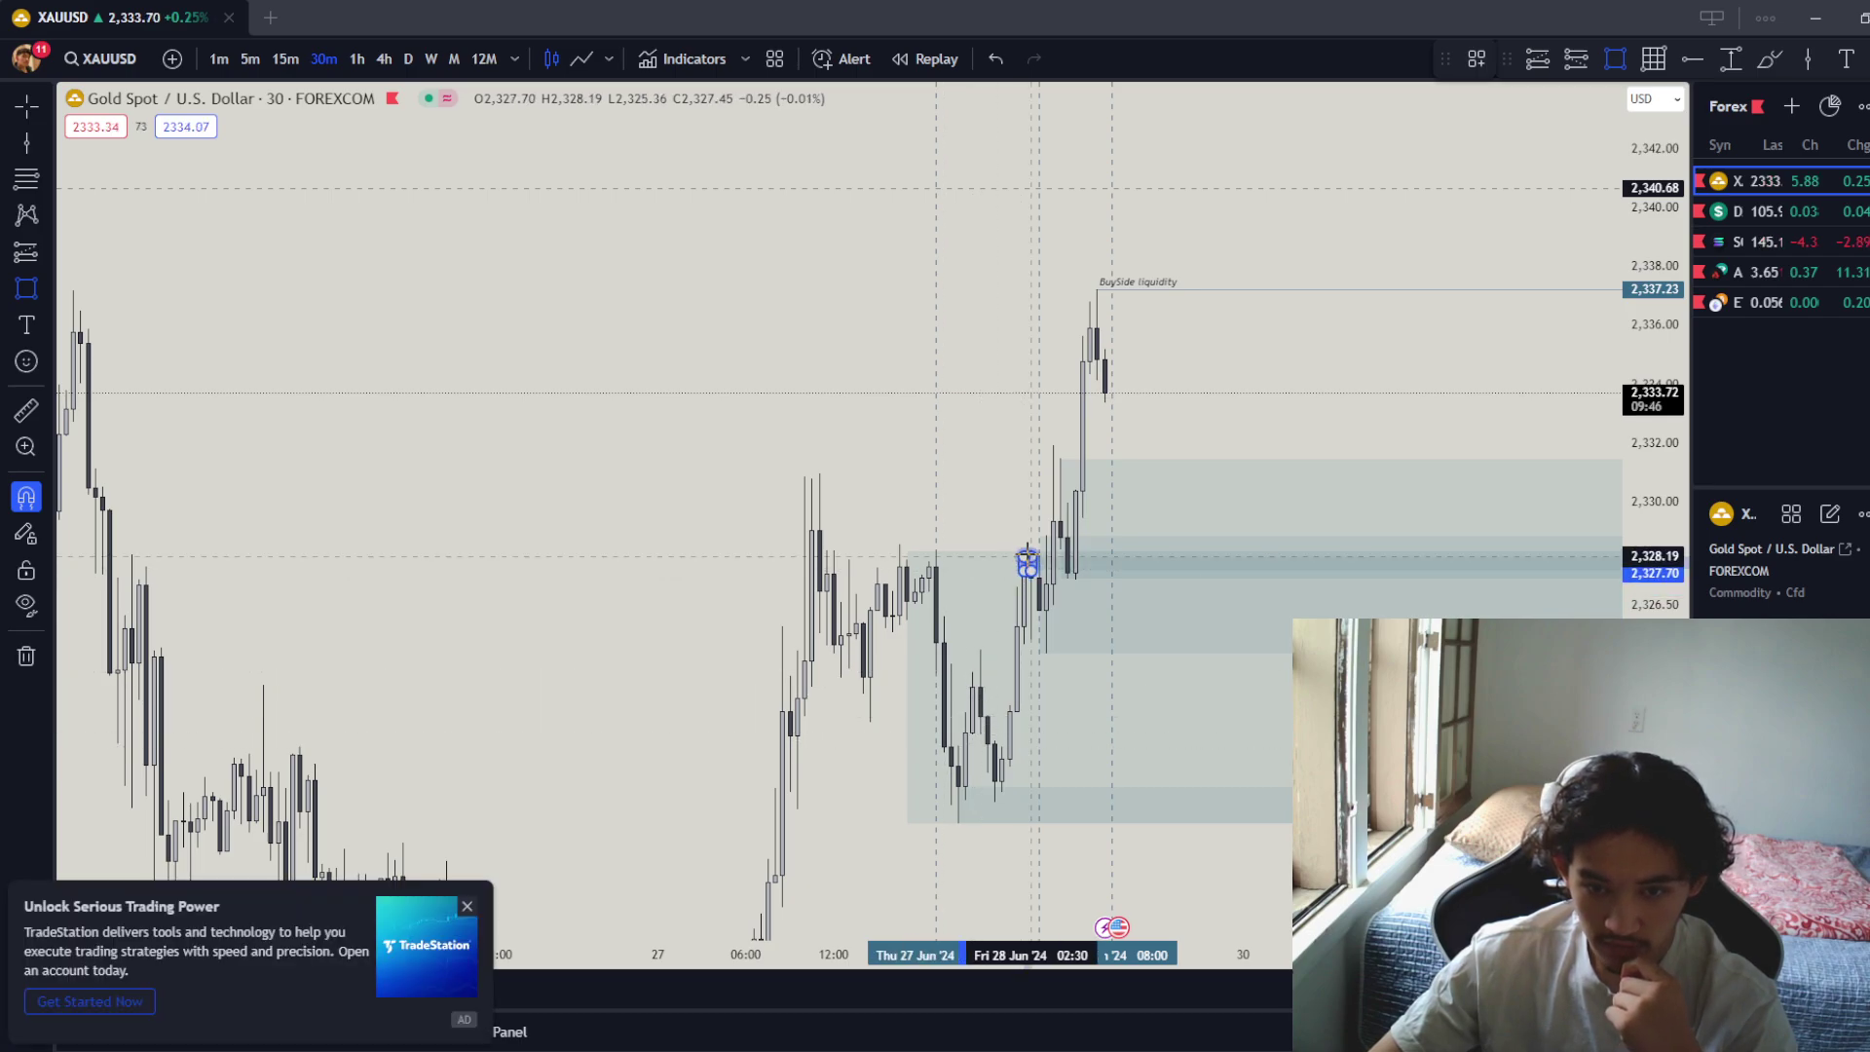
left_click_drag(968, 459, 889, 551)
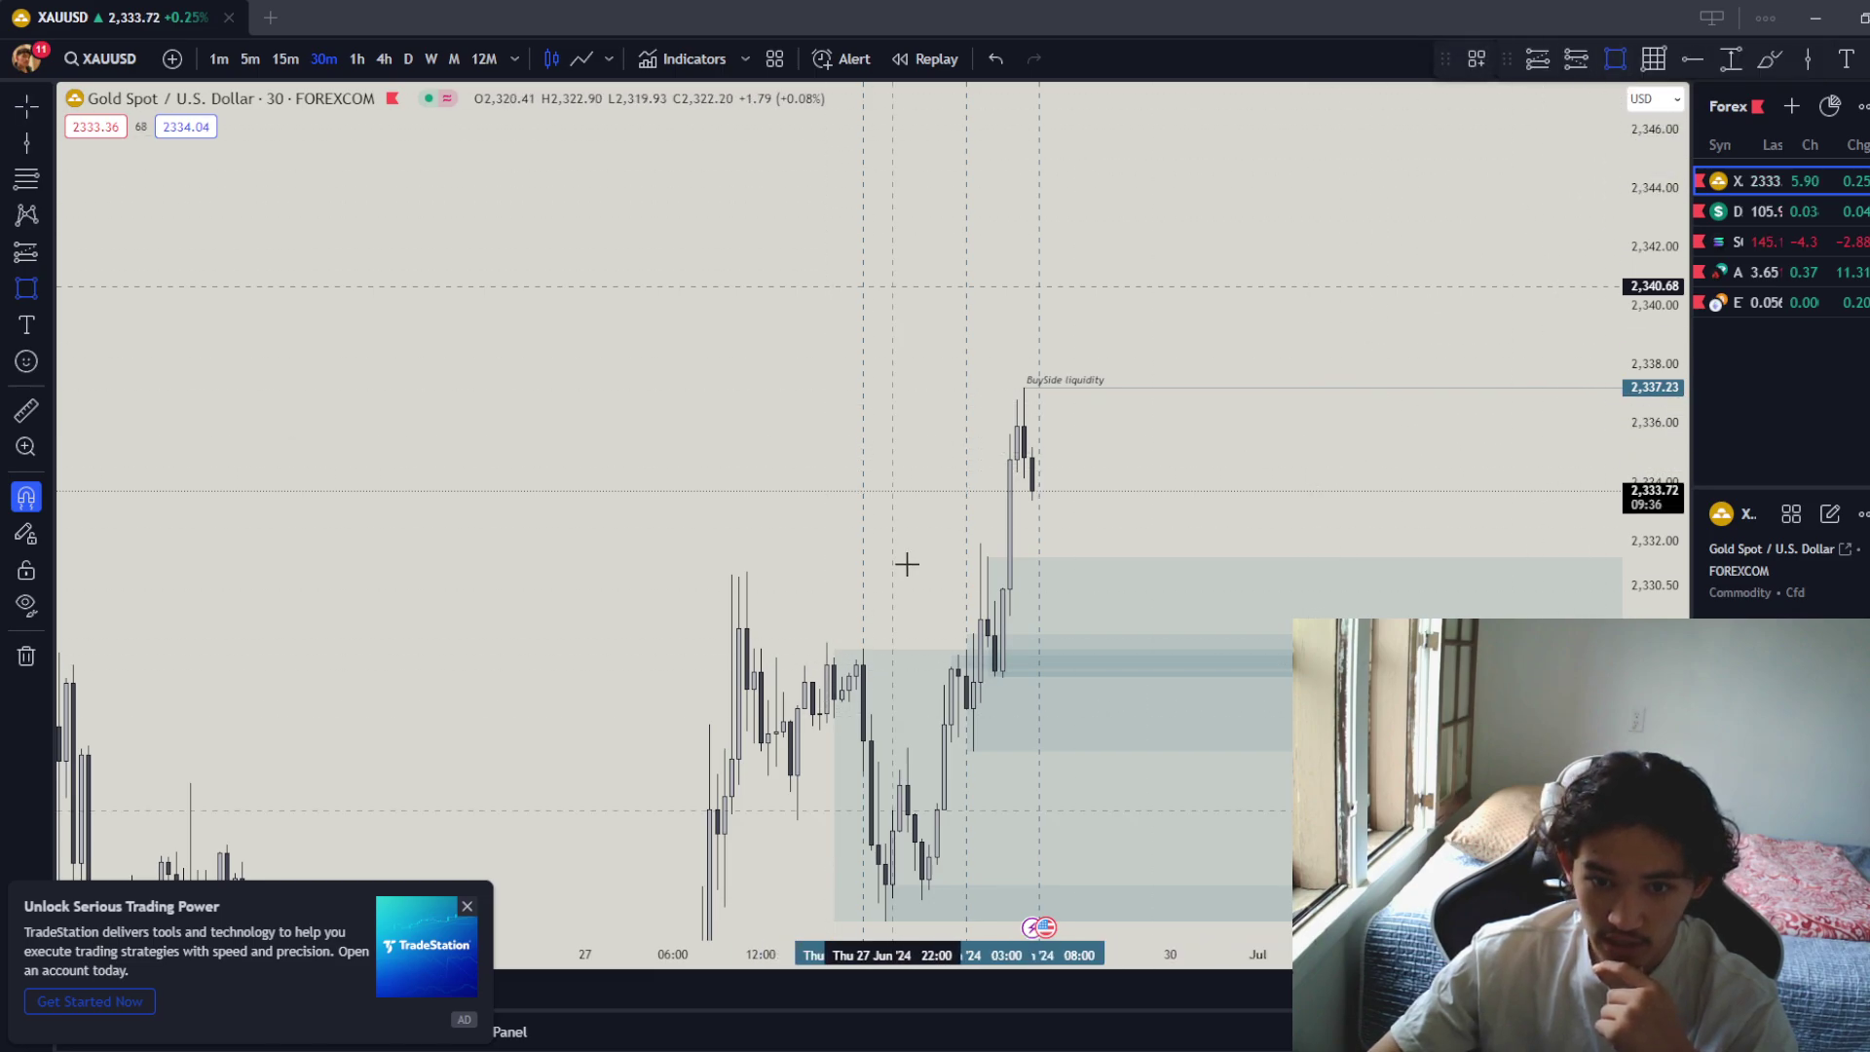
Draw a rectangle zone from the 28 June high at 2,337.23 down to 2,335.92, extending across the chart.
left_click(1024, 387)
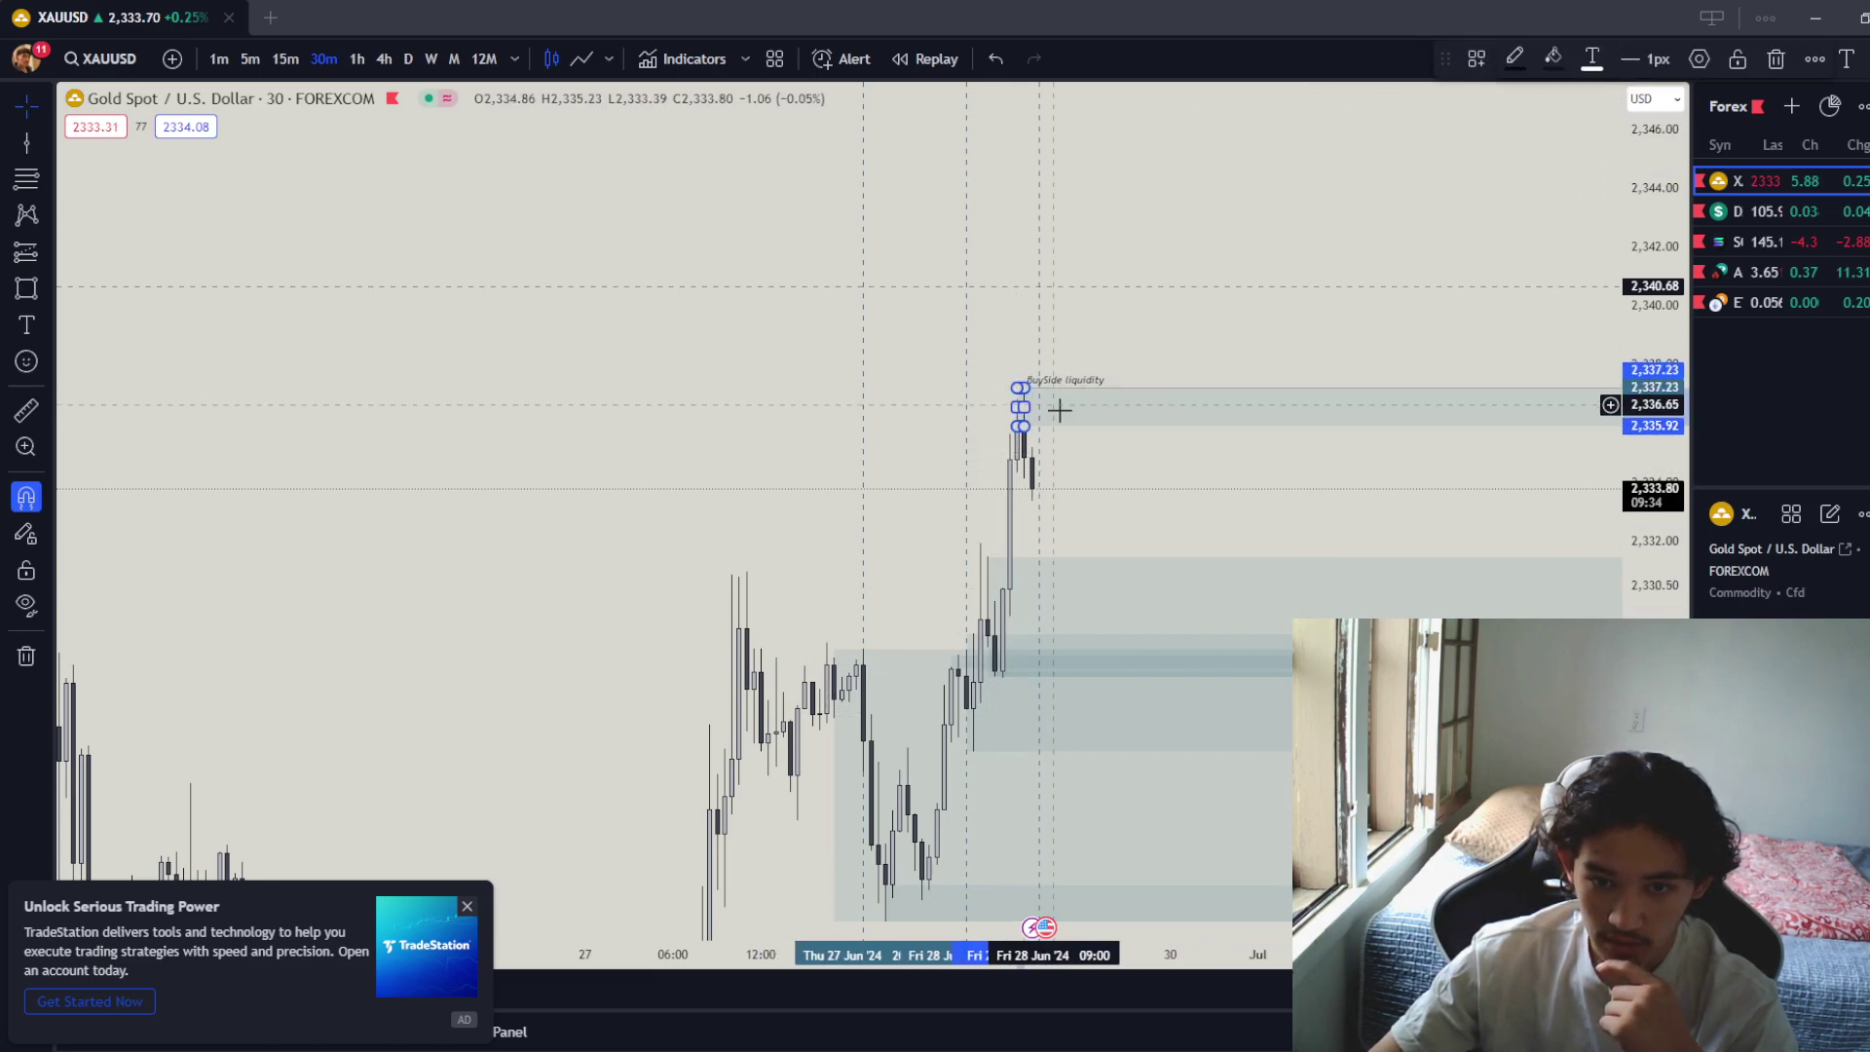
left_click_drag(1240, 496, 1217, 508)
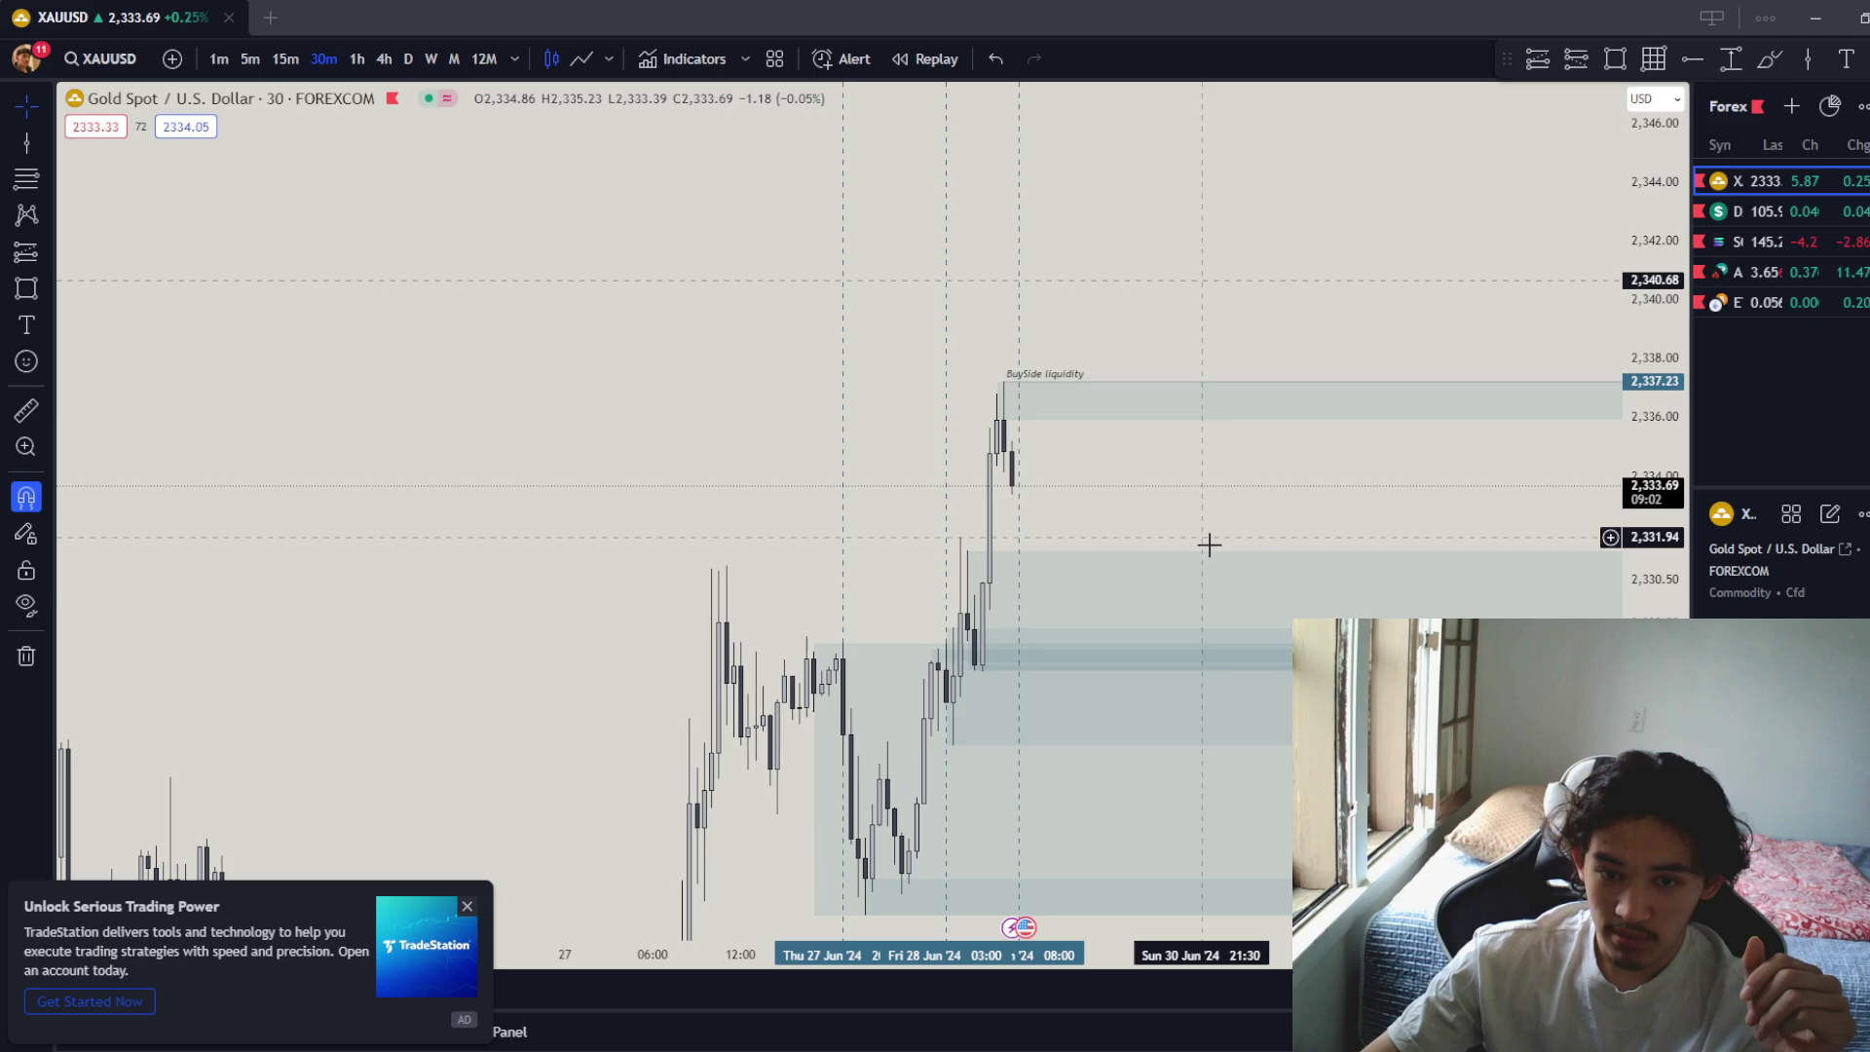
left_click_drag(1161, 480, 1134, 420)
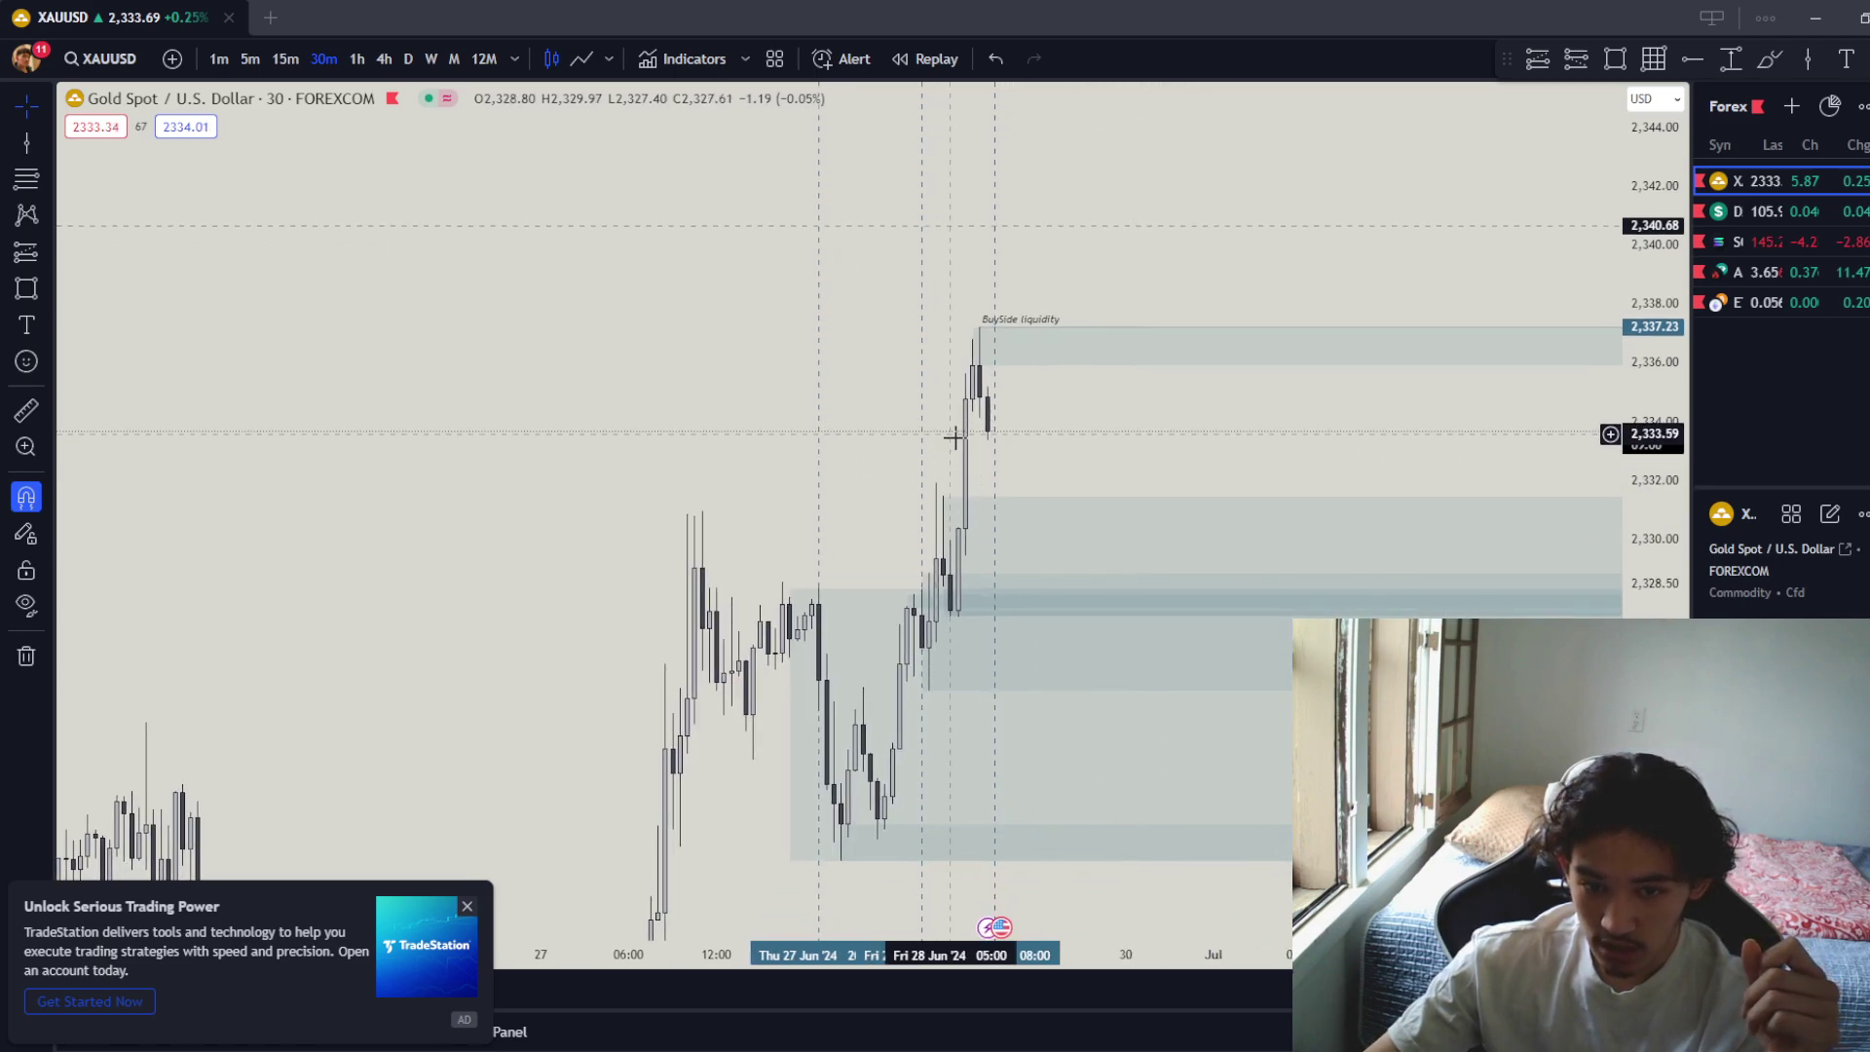